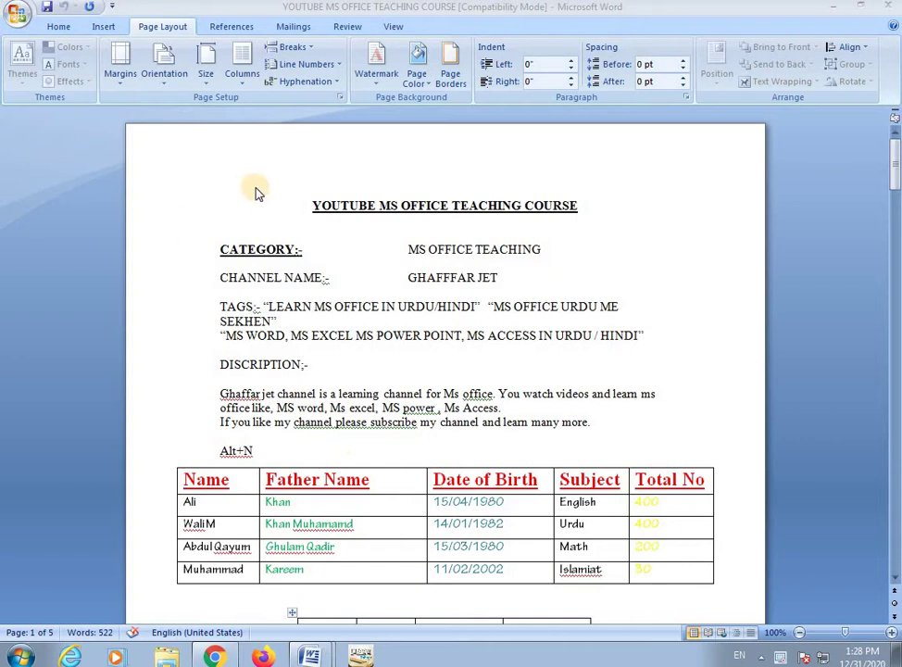
- Put a plain box border around the title paragraph after trying the shadow, 3-D and custom settings
{"action": "left_click", "coordinate": [452, 84]}
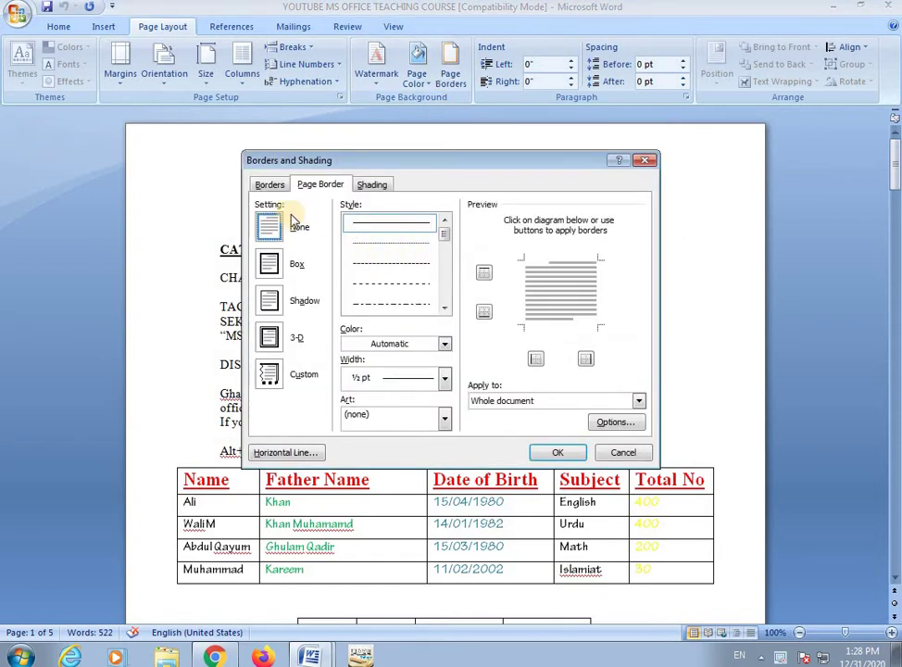
{"action": "left_click", "coordinate": [277, 185]}
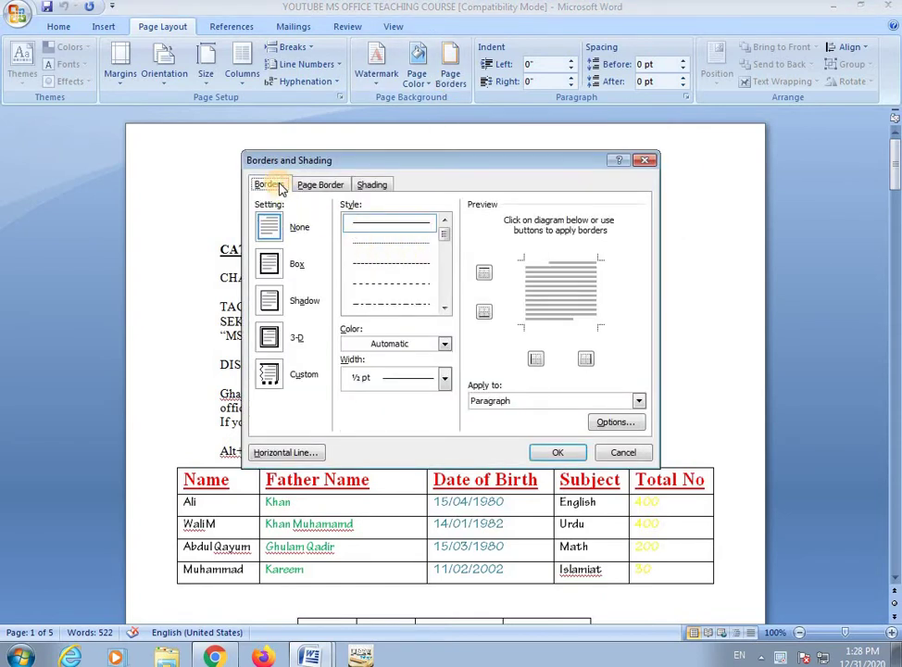
{"action": "left_click", "coordinate": [269, 266]}
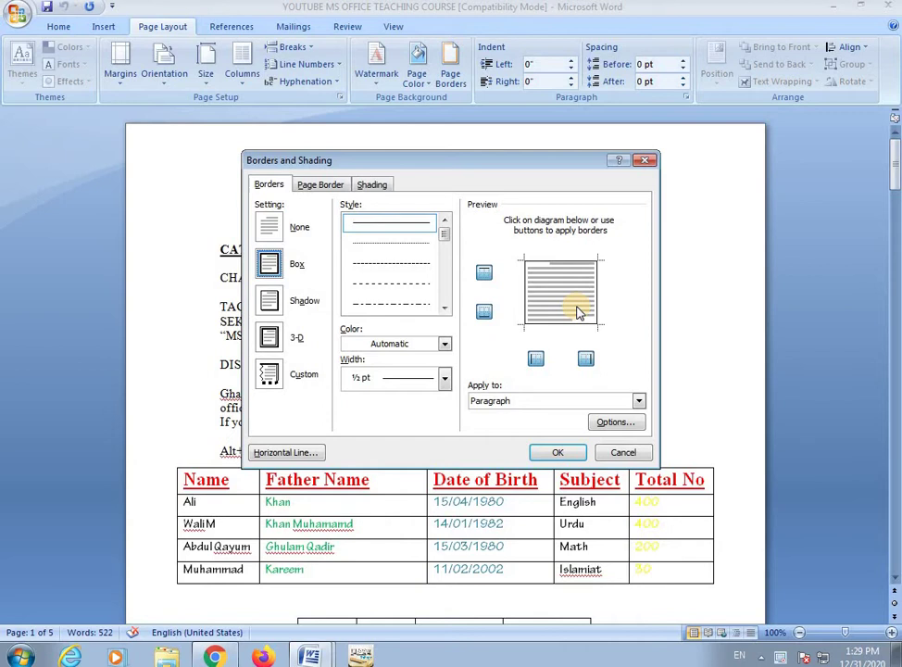
{"action": "left_click", "coordinate": [270, 301]}
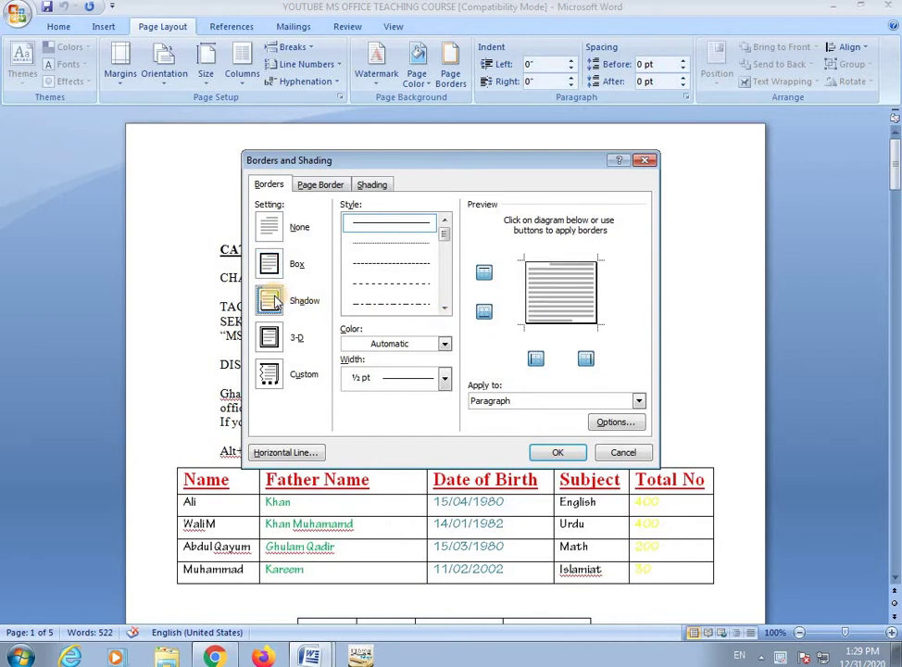
{"action": "left_click", "coordinate": [270, 339]}
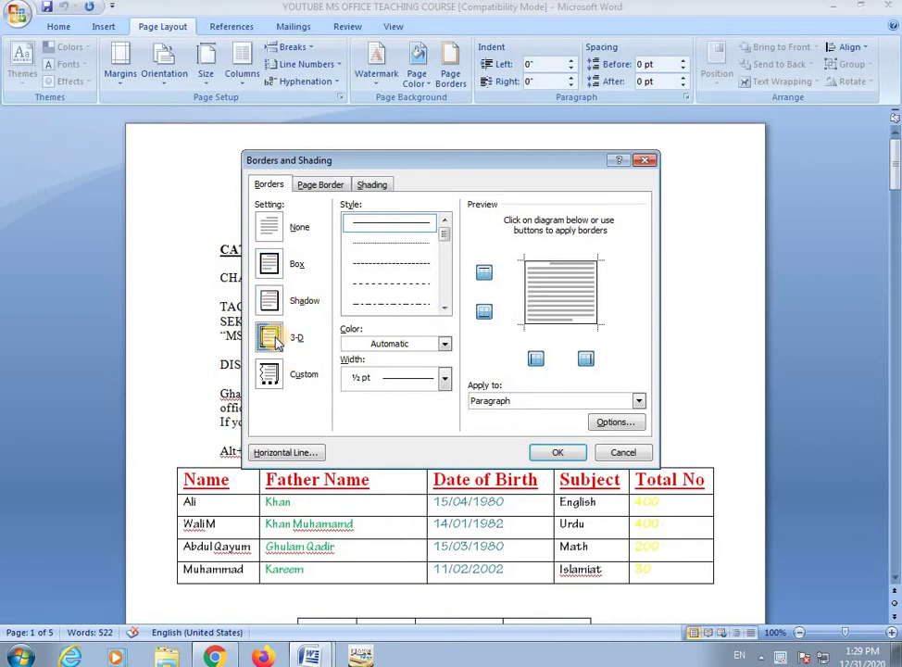
{"action": "left_click", "coordinate": [270, 375]}
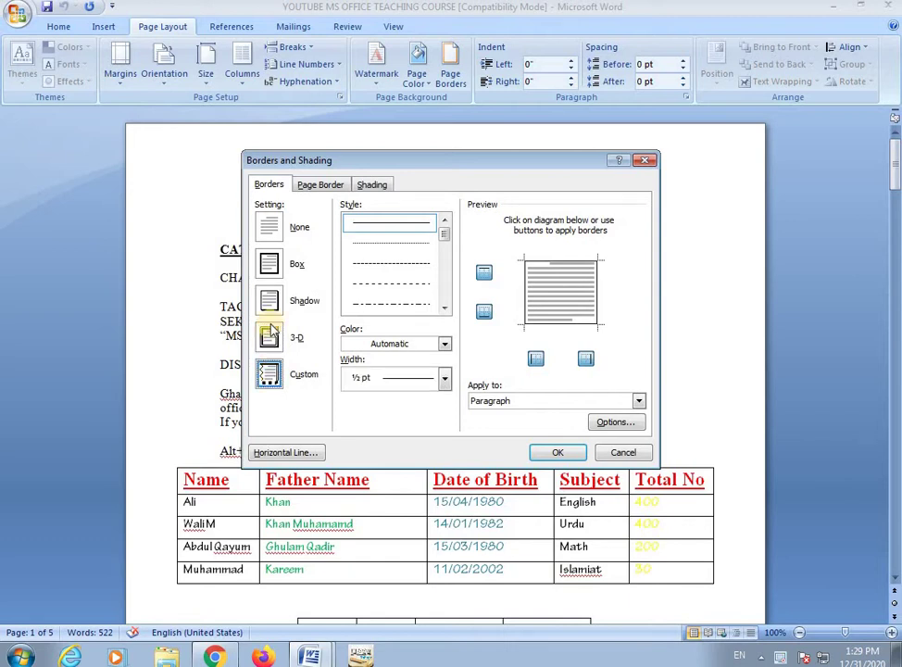
{"action": "left_click", "coordinate": [269, 263]}
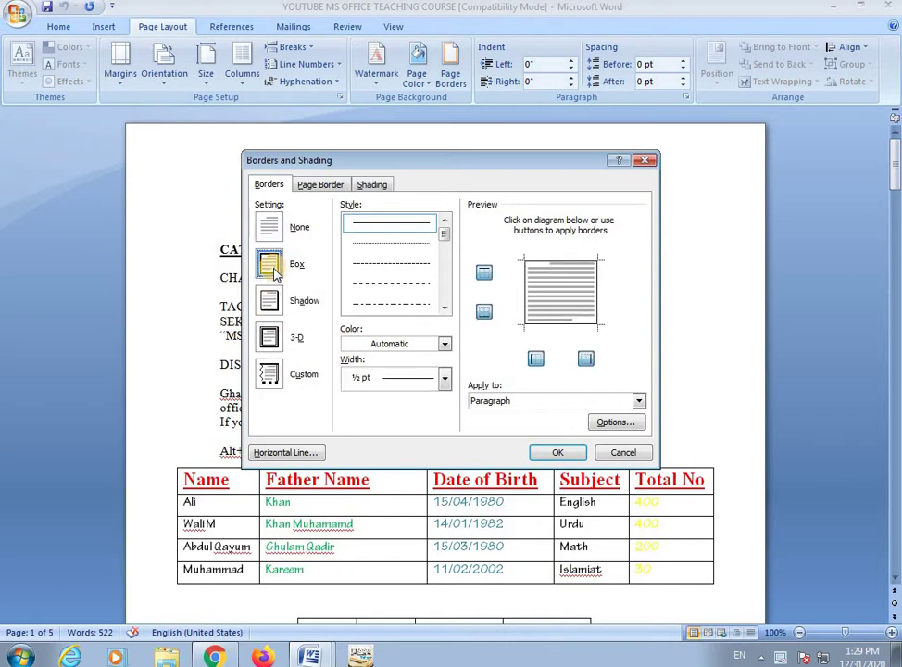
{"action": "left_click", "coordinate": [556, 453]}
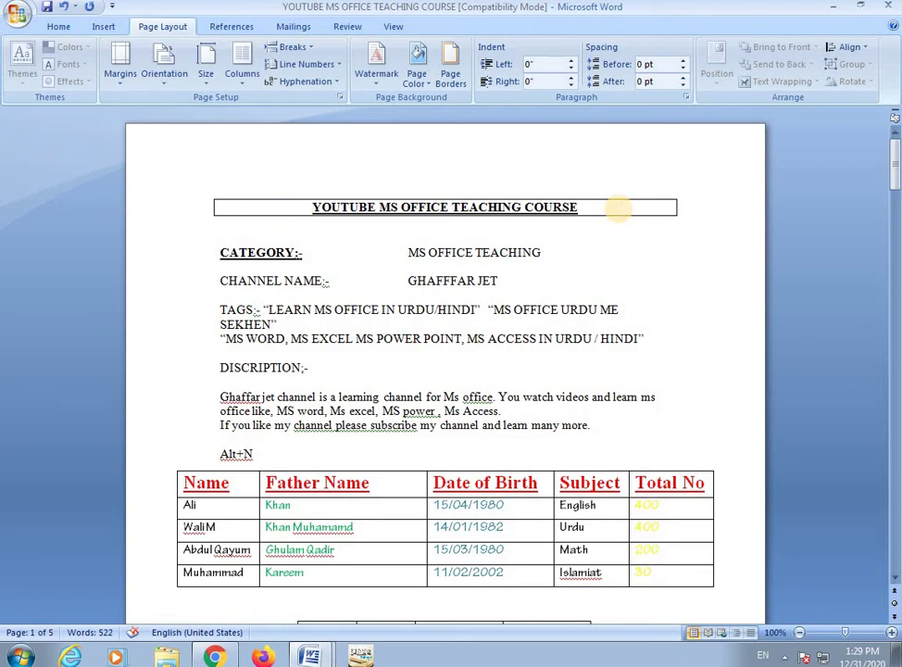
- Undo the added empty lines and the title's box border, closing the border settings unchanged
{"action": "key", "text": "Return"}
{"action": "key", "text": "Return"}
{"action": "key", "text": "Return"}
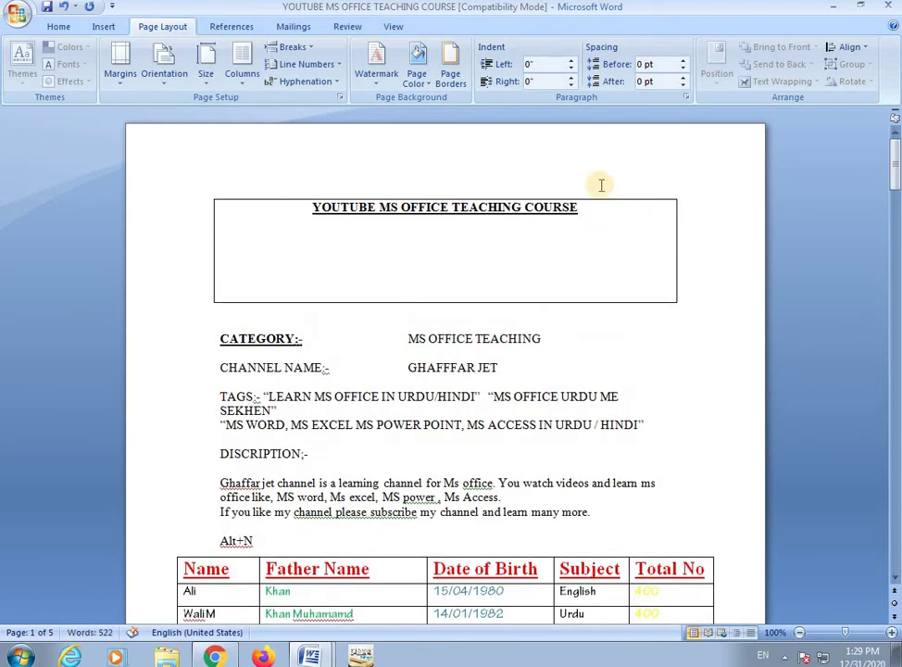
{"action": "key", "text": "ctrl+z"}
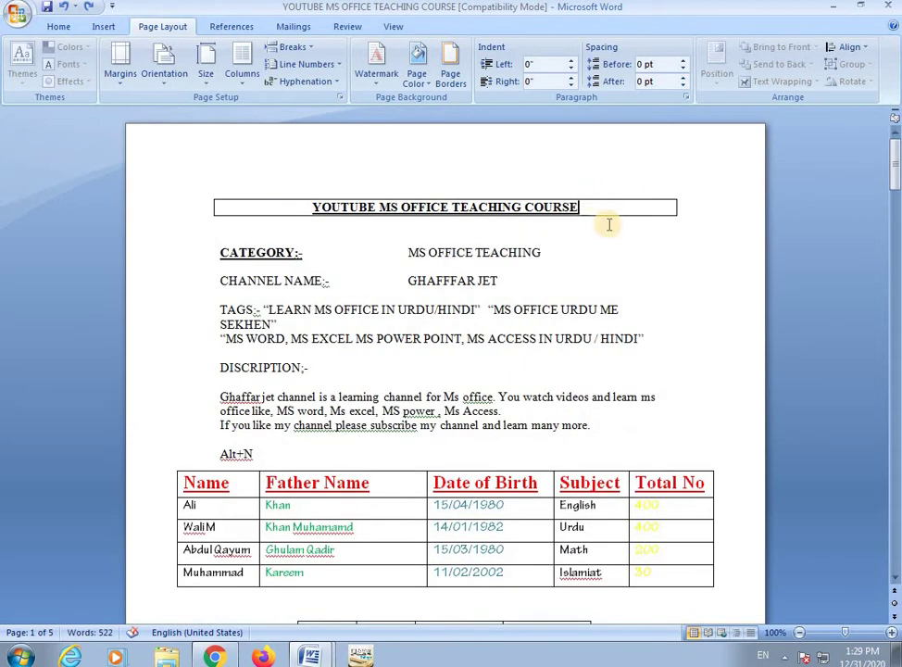
{"action": "key", "text": "ctrl+z"}
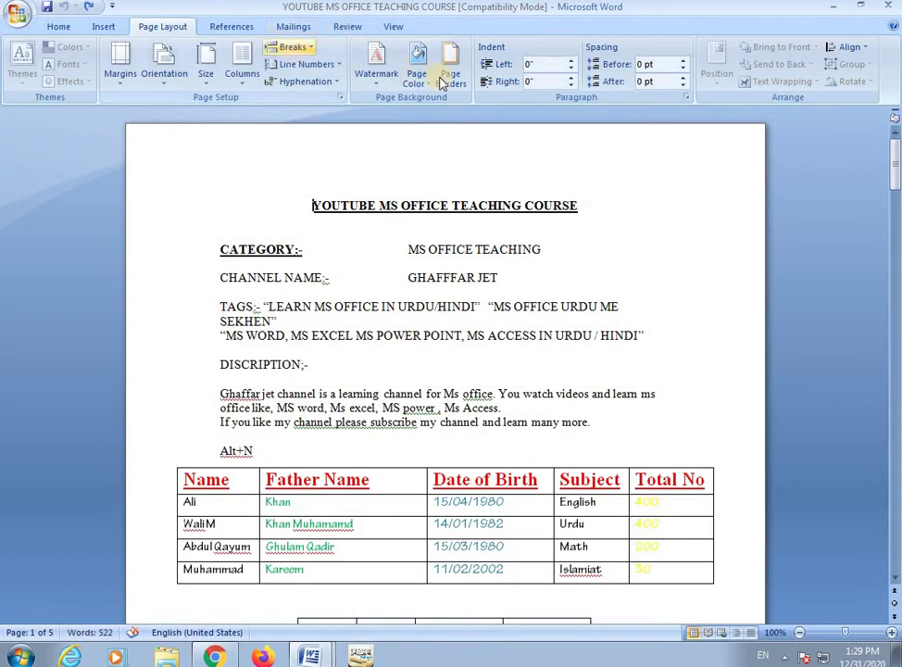
{"action": "left_click", "coordinate": [445, 86]}
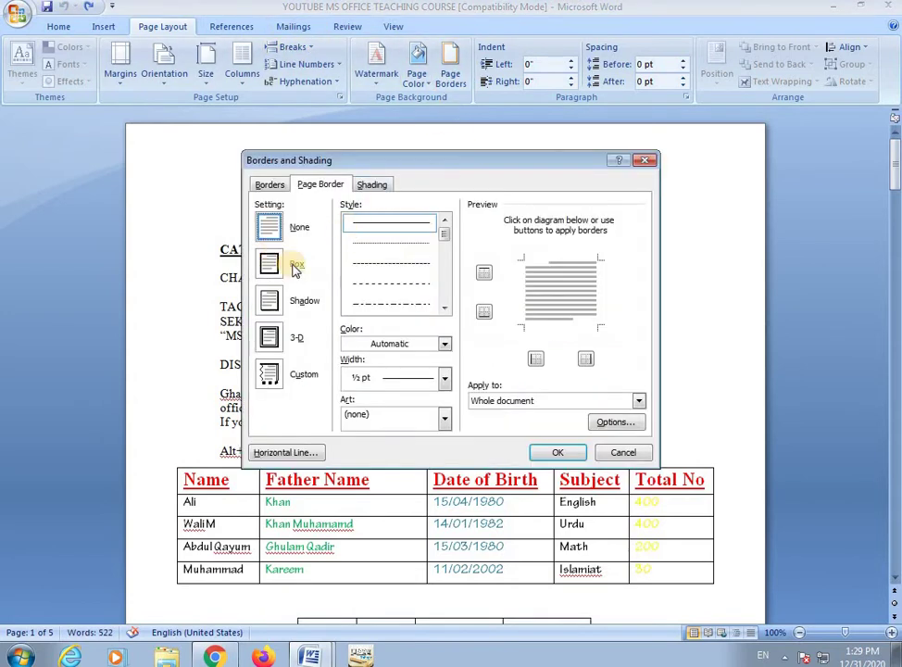
{"action": "left_click", "coordinate": [268, 185]}
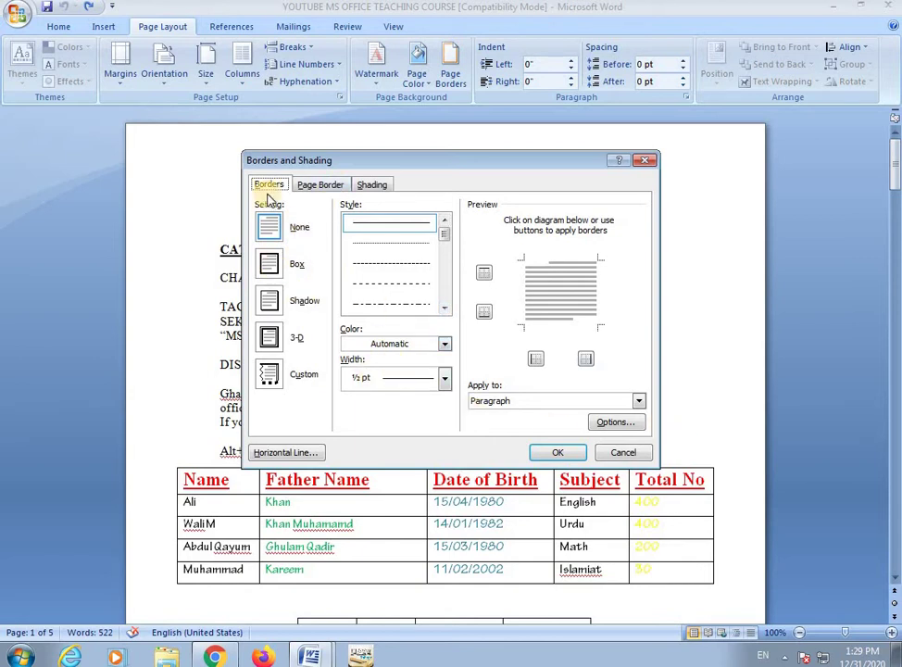
{"action": "left_click", "coordinate": [645, 454]}
- Select everything on page 1, from the course title down to the small table
{"action": "key", "text": "ctrl+a"}
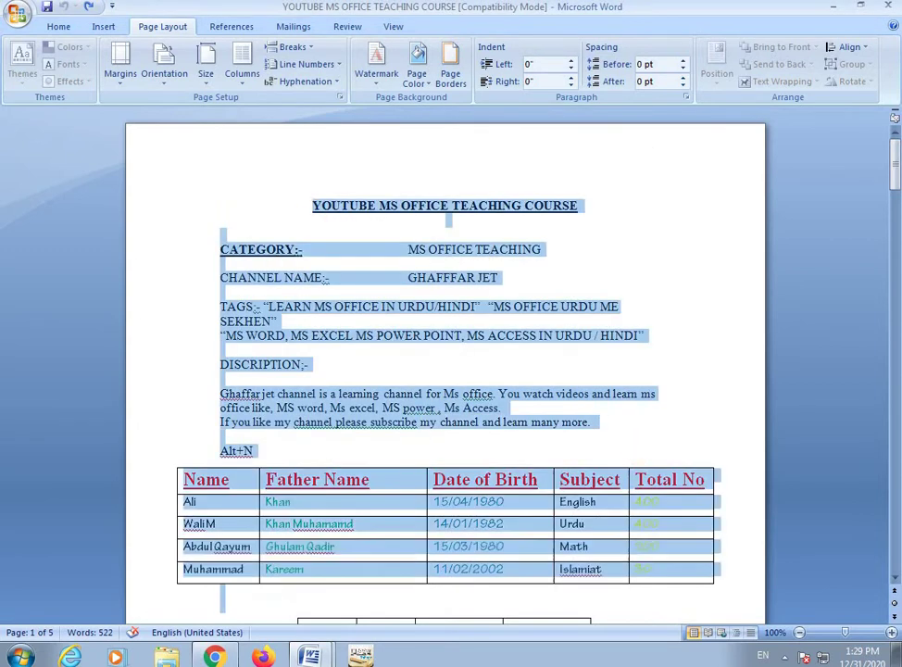
{"action": "scroll", "coordinate": [530, 391], "scroll_direction": "down", "scroll_amount": 10}
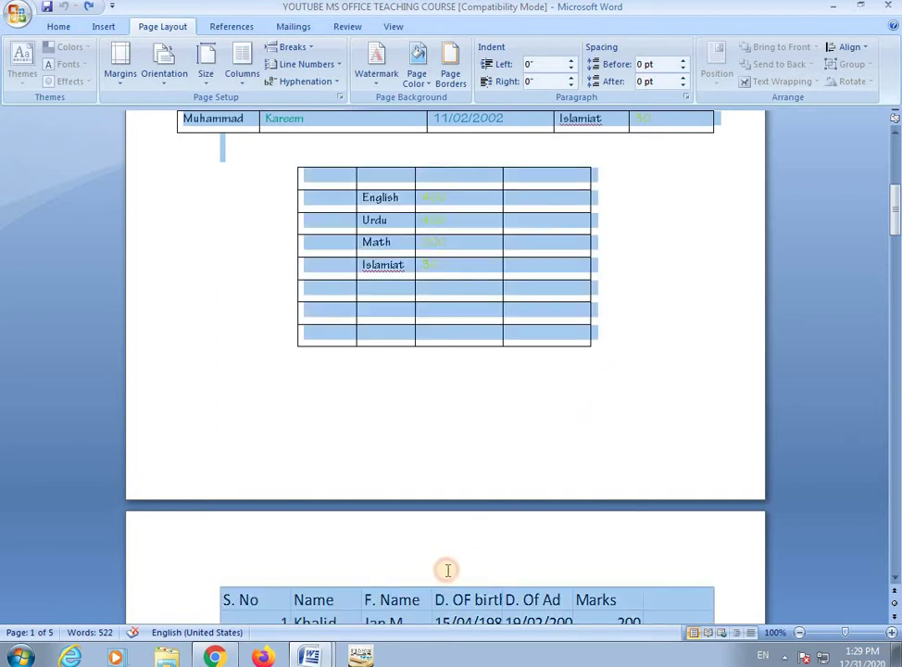
{"action": "left_click", "coordinate": [483, 430]}
{"action": "scroll", "coordinate": [564, 424], "scroll_direction": "up", "scroll_amount": 10}
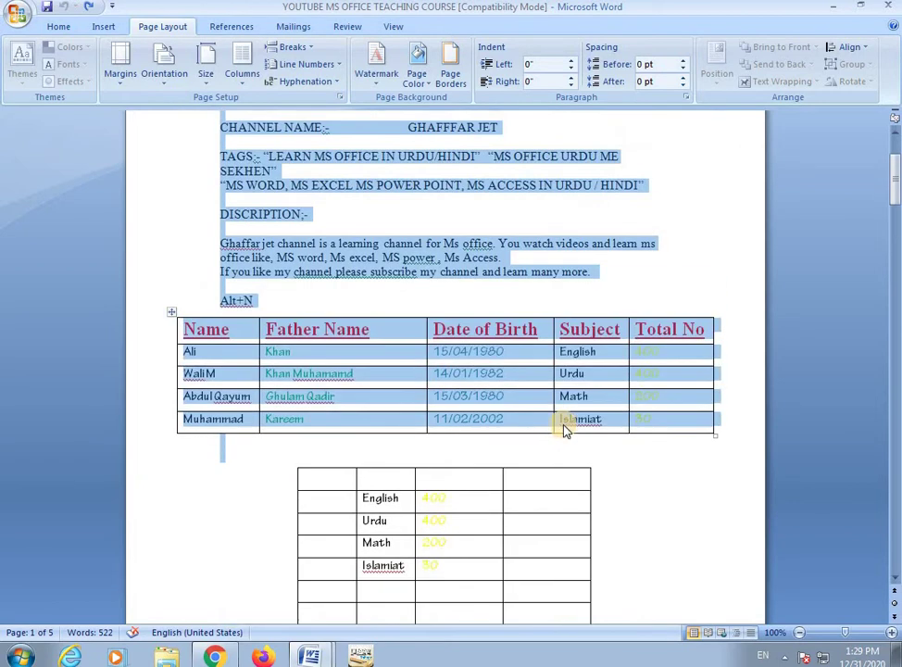
- Give every page a red 4½ pt triple-line box border
{"action": "left_click", "coordinate": [451, 72]}
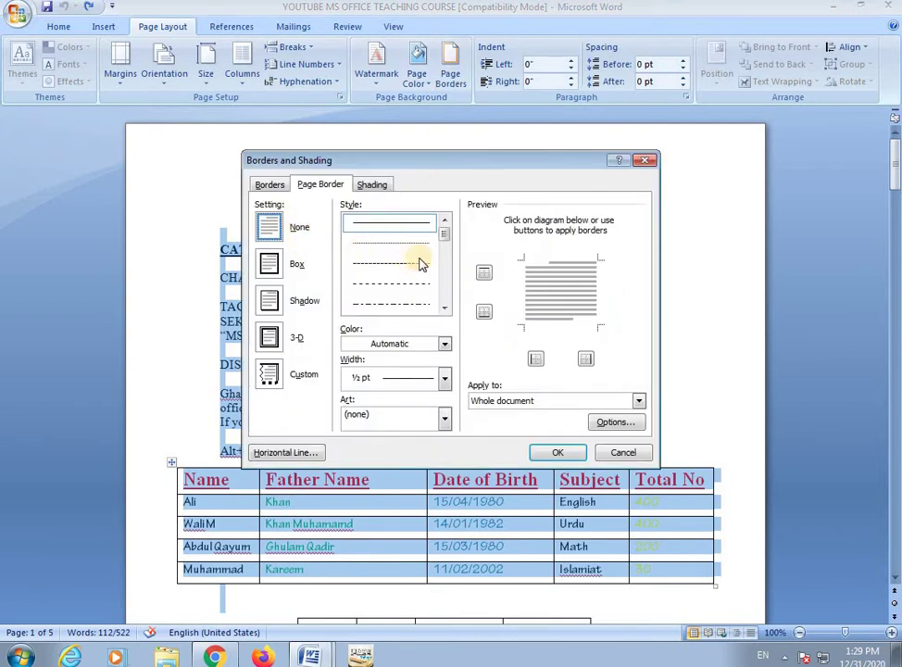
{"action": "left_click", "coordinate": [445, 308]}
{"action": "left_click", "coordinate": [445, 308]}
{"action": "left_click", "coordinate": [445, 308]}
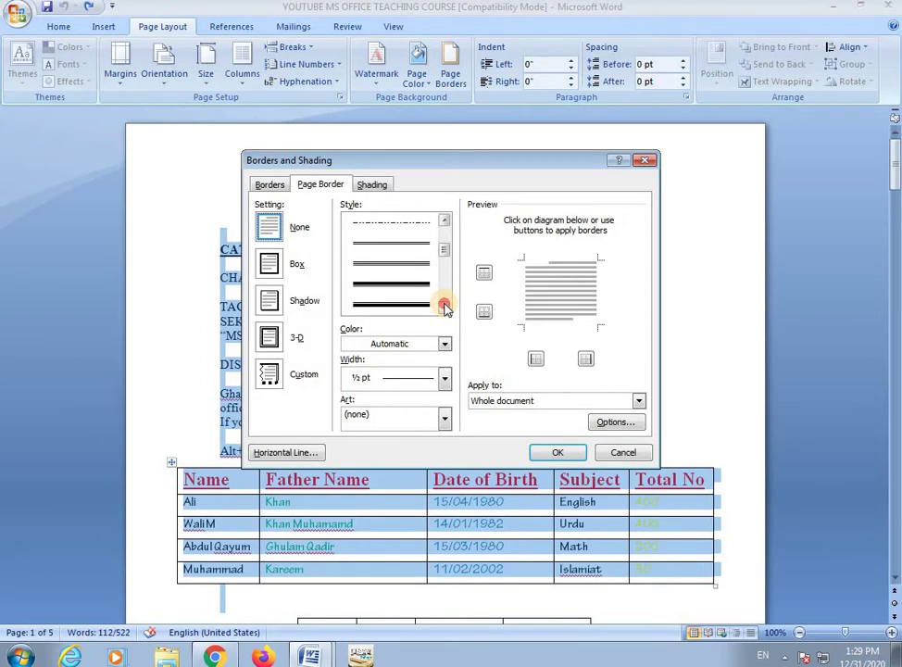
{"action": "left_click", "coordinate": [445, 308]}
{"action": "left_click", "coordinate": [446, 308]}
{"action": "left_click", "coordinate": [445, 308]}
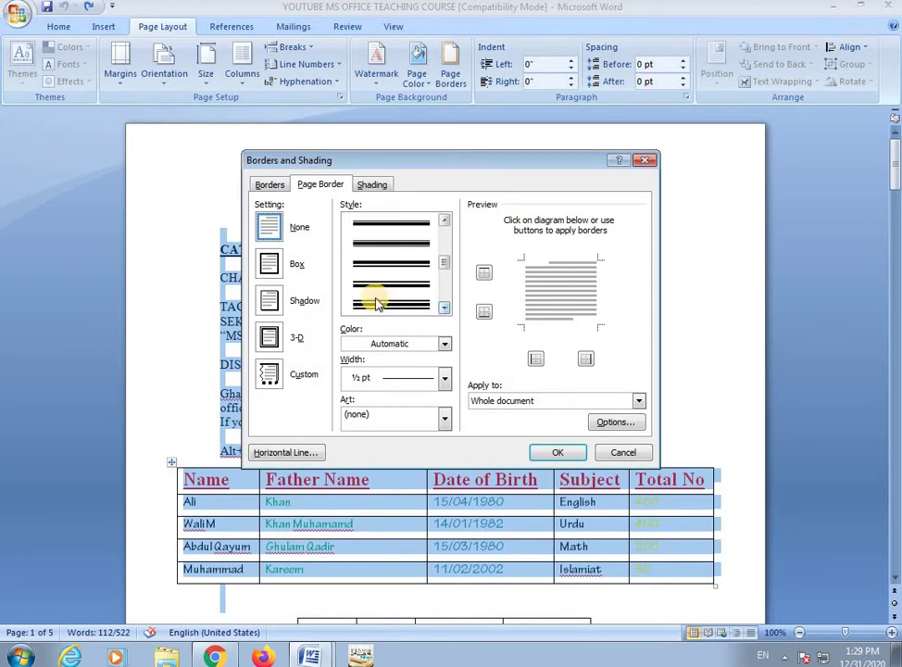
{"action": "left_click", "coordinate": [421, 303]}
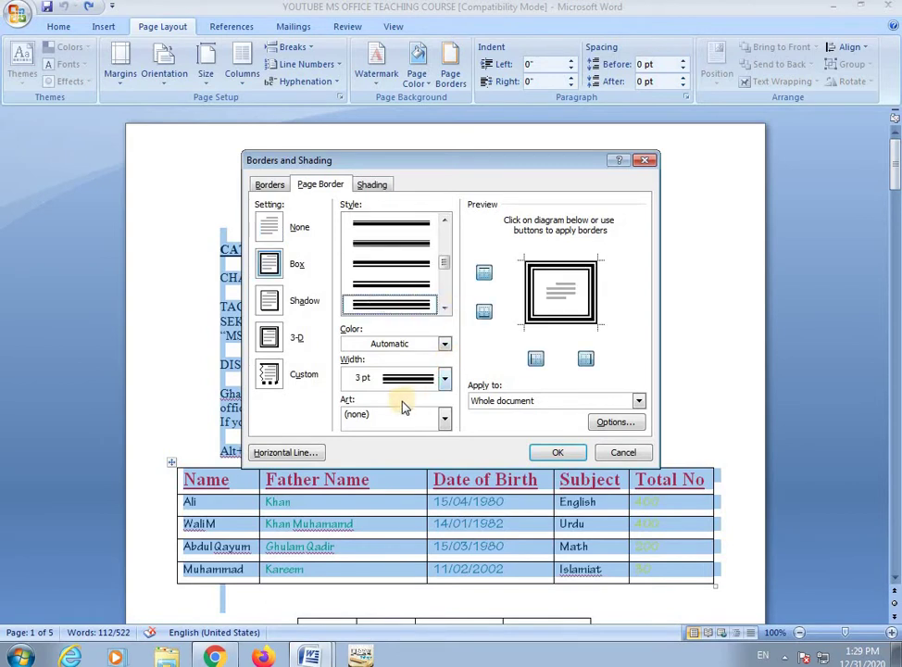
{"action": "left_click", "coordinate": [445, 344]}
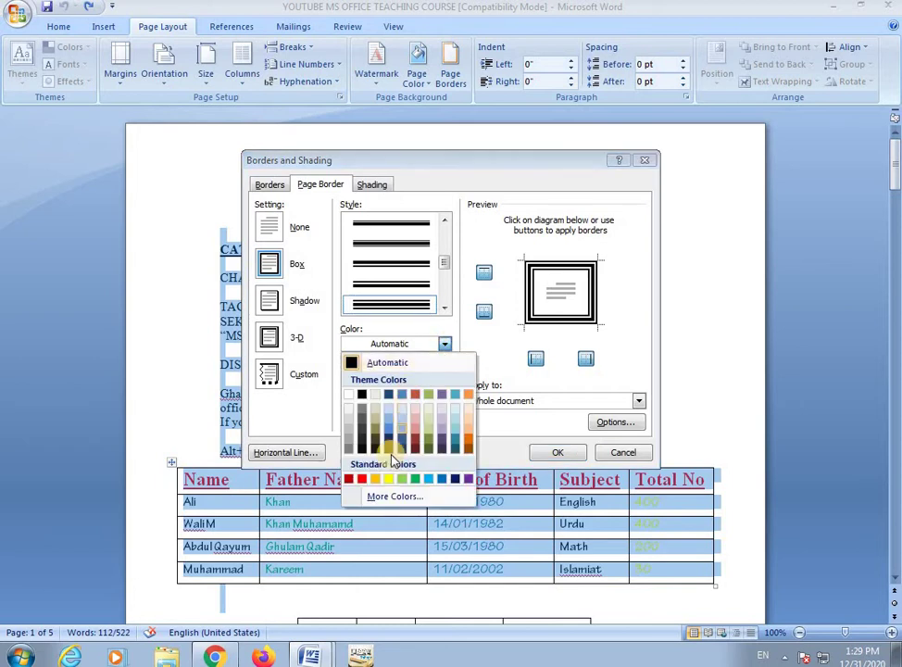
{"action": "left_click", "coordinate": [362, 479]}
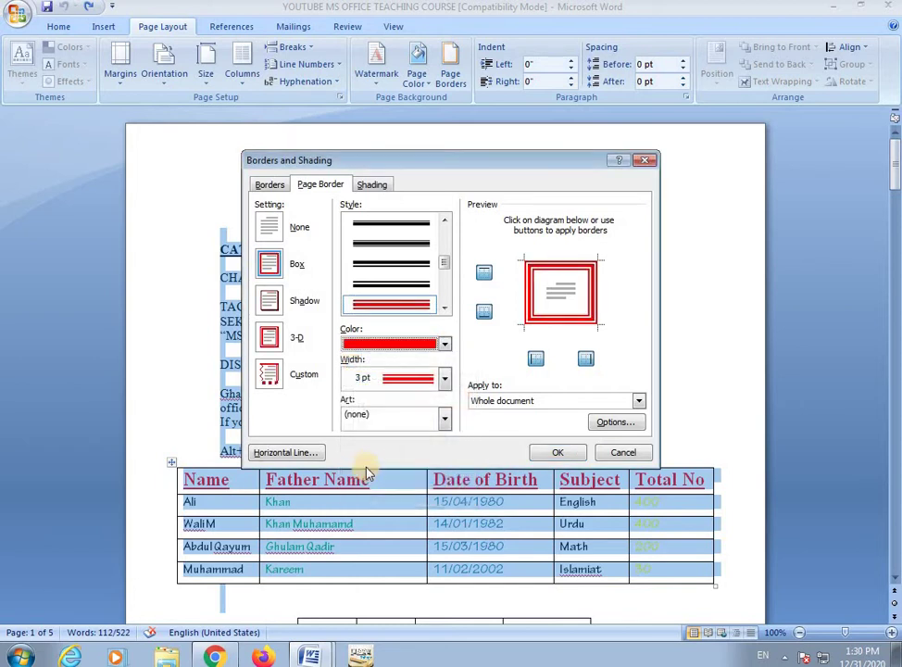
{"action": "left_click", "coordinate": [444, 380]}
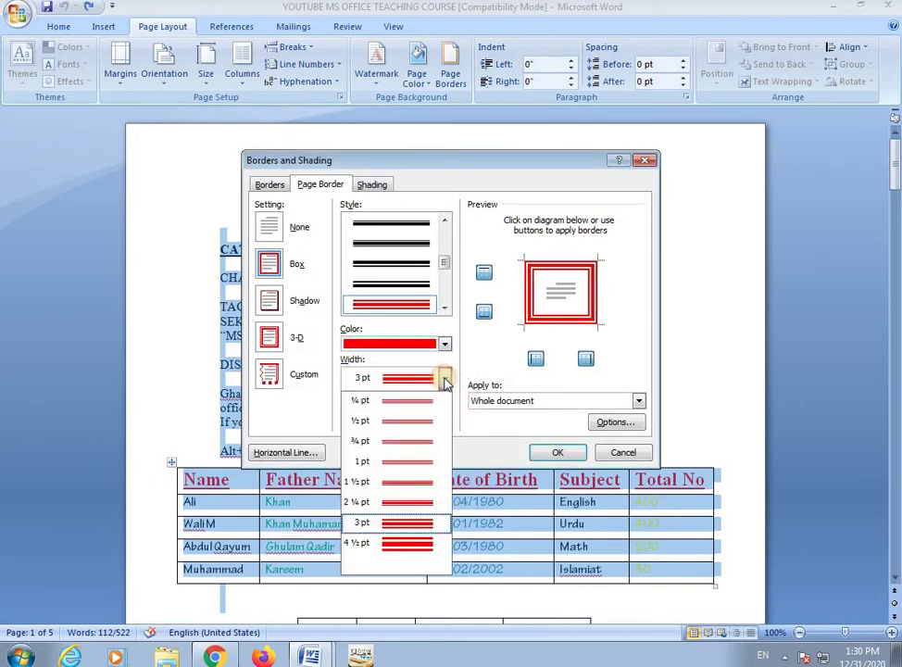
{"action": "left_click", "coordinate": [400, 544]}
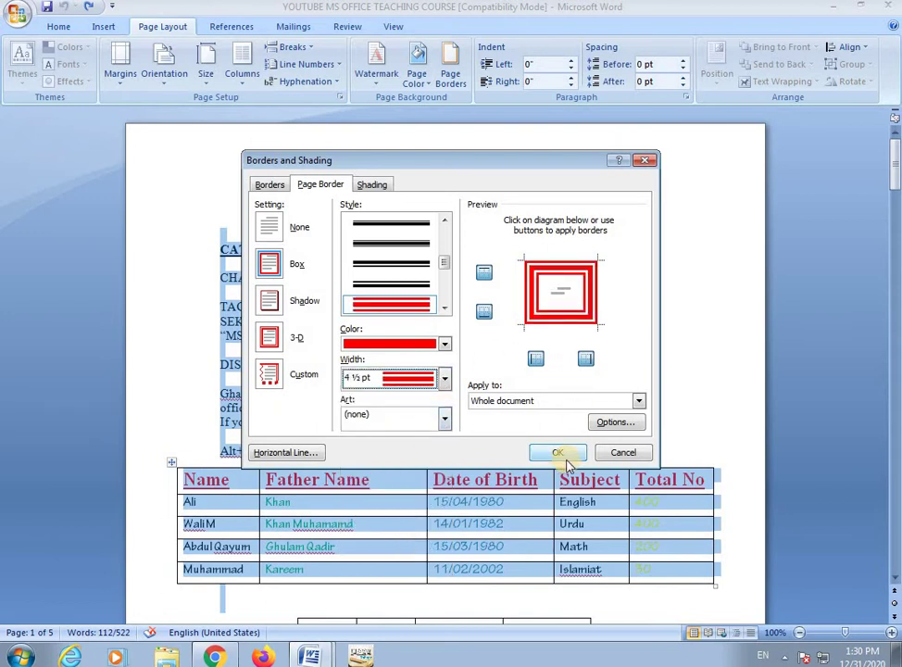
{"action": "left_click", "coordinate": [560, 453]}
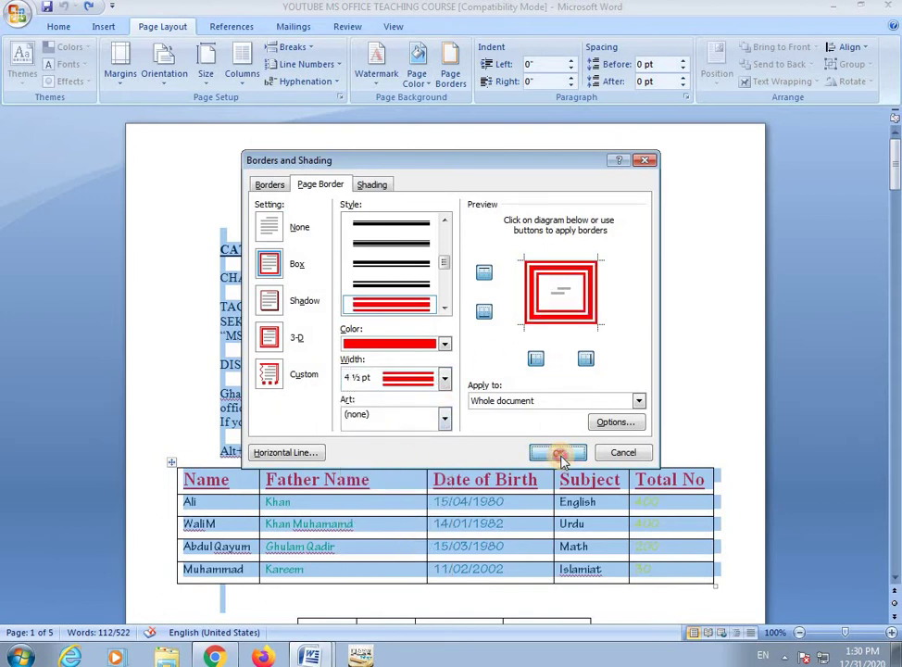
{"action": "scroll", "coordinate": [431, 351], "scroll_direction": "down", "scroll_amount": 5}
{"action": "scroll", "coordinate": [428, 354], "scroll_direction": "down", "scroll_amount": 5}
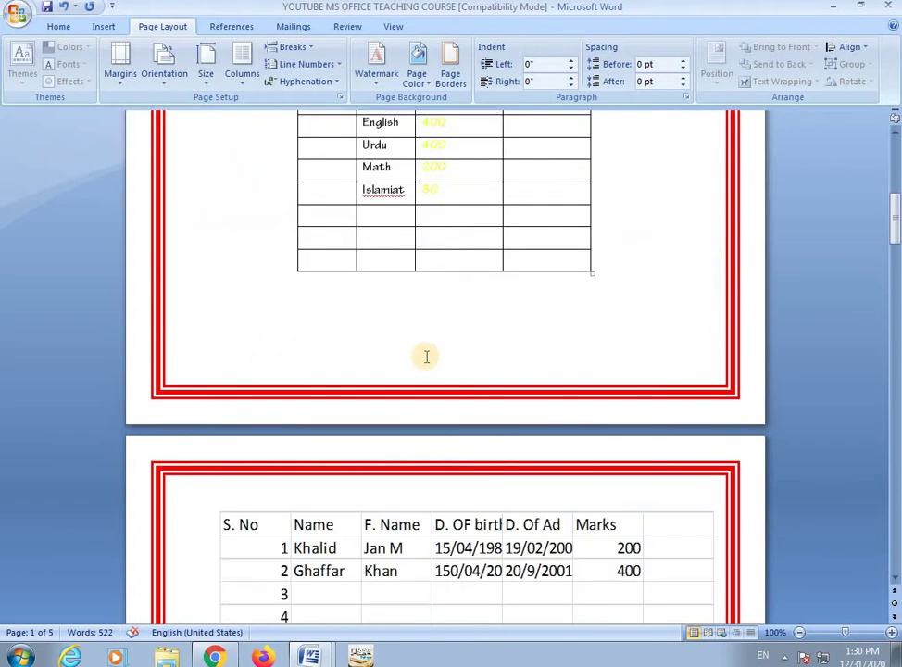
{"action": "scroll", "coordinate": [426, 357], "scroll_direction": "up", "scroll_amount": 5}
{"action": "scroll", "coordinate": [556, 451], "scroll_direction": "up", "scroll_amount": 4}
{"action": "scroll", "coordinate": [537, 451], "scroll_direction": "up", "scroll_amount": 1}
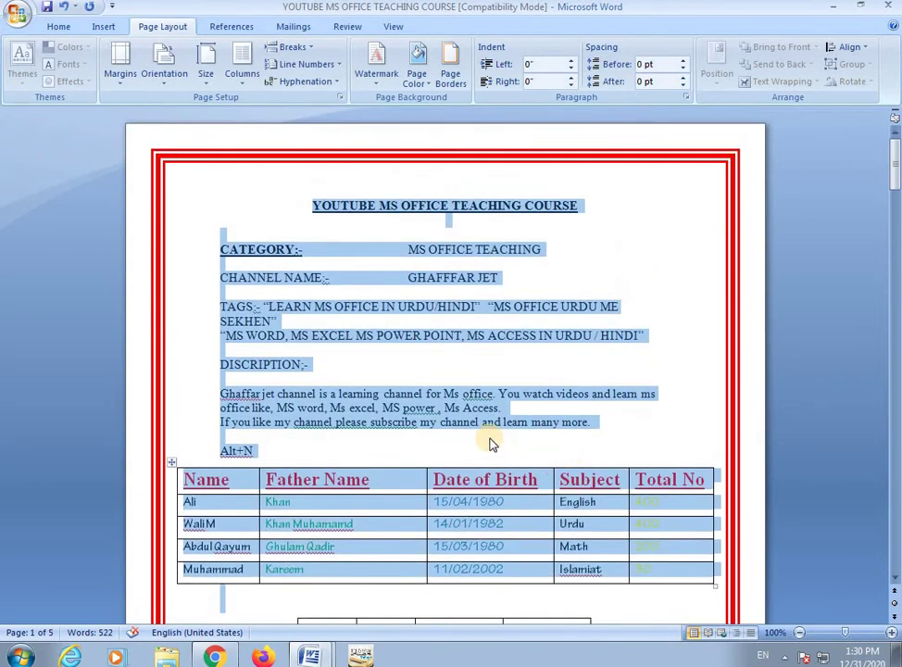
- Make the page background green and look over the coloured pages
{"action": "left_click", "coordinate": [415, 82]}
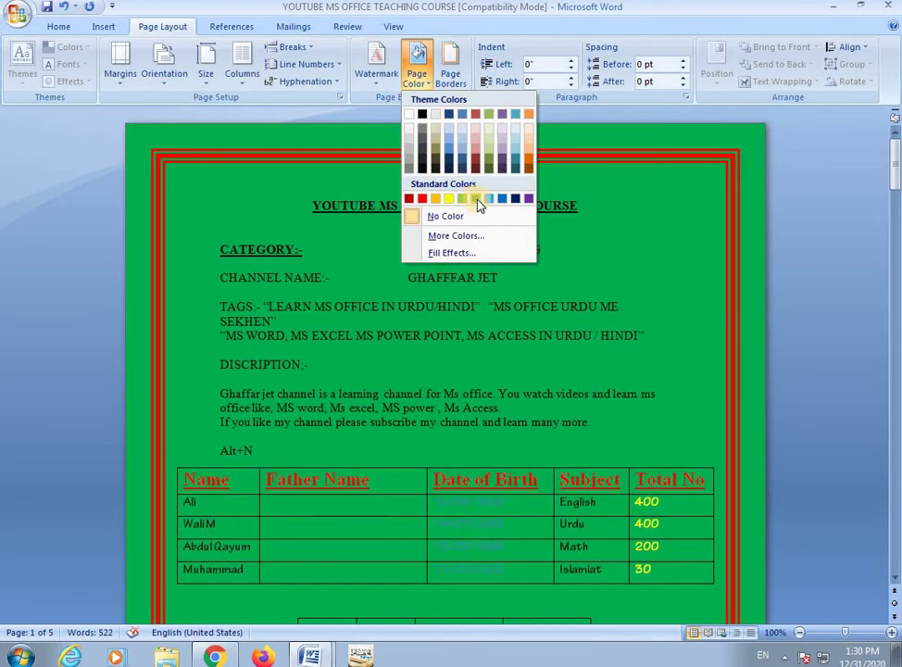
{"action": "left_click", "coordinate": [477, 200]}
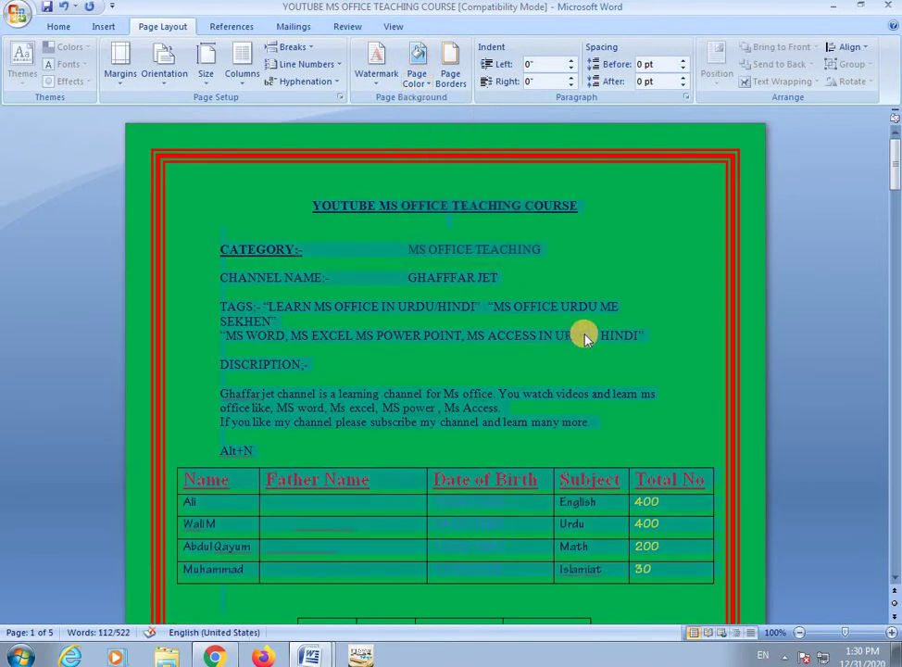
{"action": "left_click", "coordinate": [403, 382]}
{"action": "scroll", "coordinate": [413, 374], "scroll_direction": "down", "scroll_amount": 6}
{"action": "scroll", "coordinate": [413, 382], "scroll_direction": "down", "scroll_amount": 5}
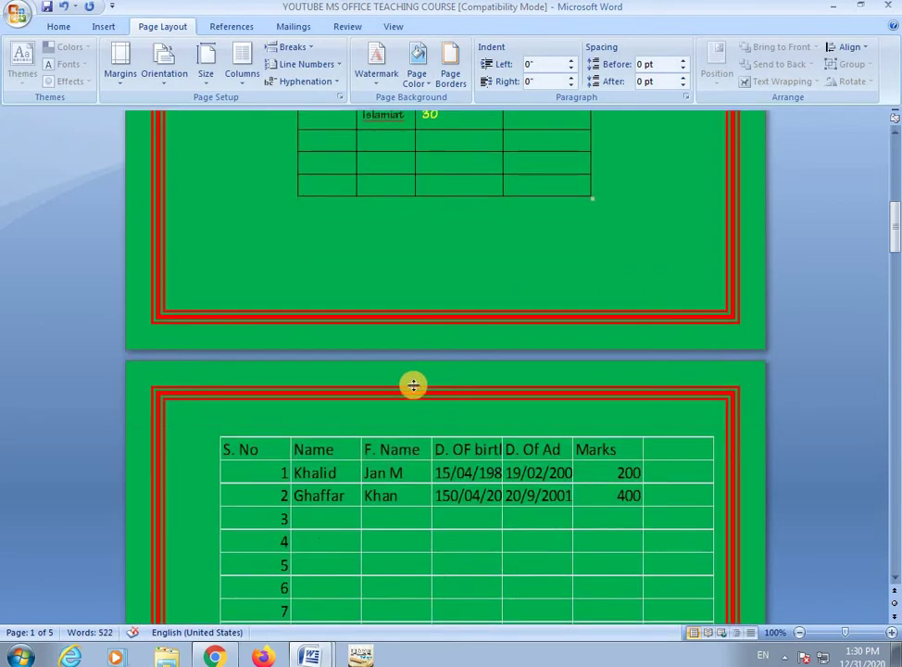
{"action": "scroll", "coordinate": [422, 404], "scroll_direction": "up", "scroll_amount": 11}
{"action": "scroll", "coordinate": [422, 404], "scroll_direction": "up", "scroll_amount": 1}
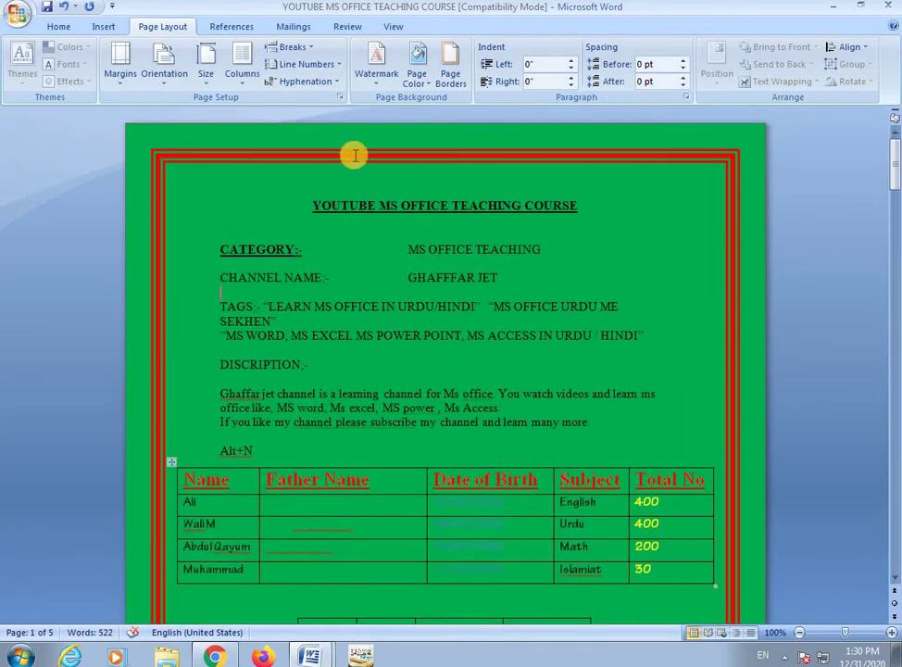
- Set Page Color back to No Color and bring up the page border settings
{"action": "left_click", "coordinate": [420, 76]}
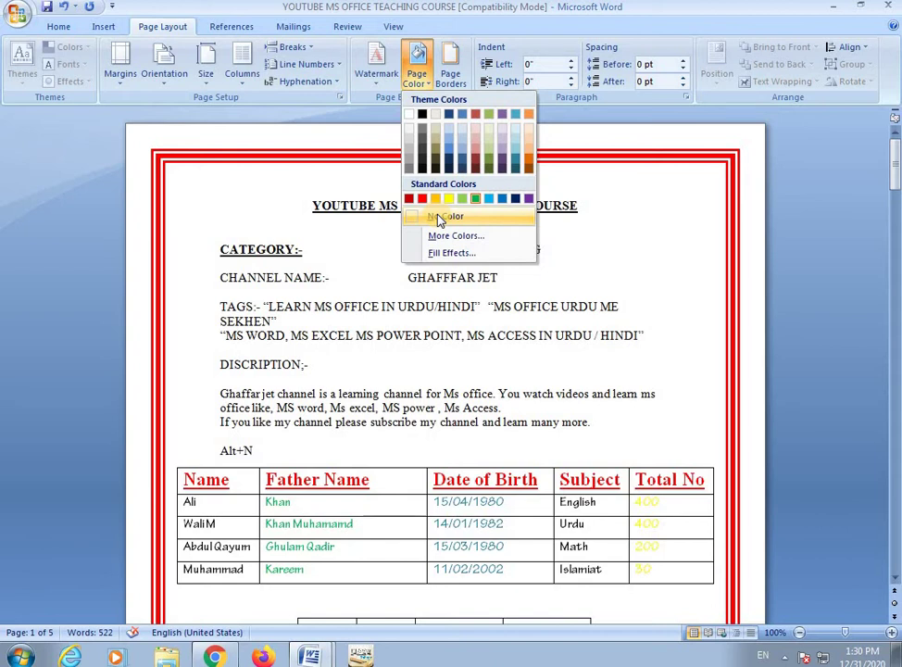
{"action": "left_click", "coordinate": [439, 219]}
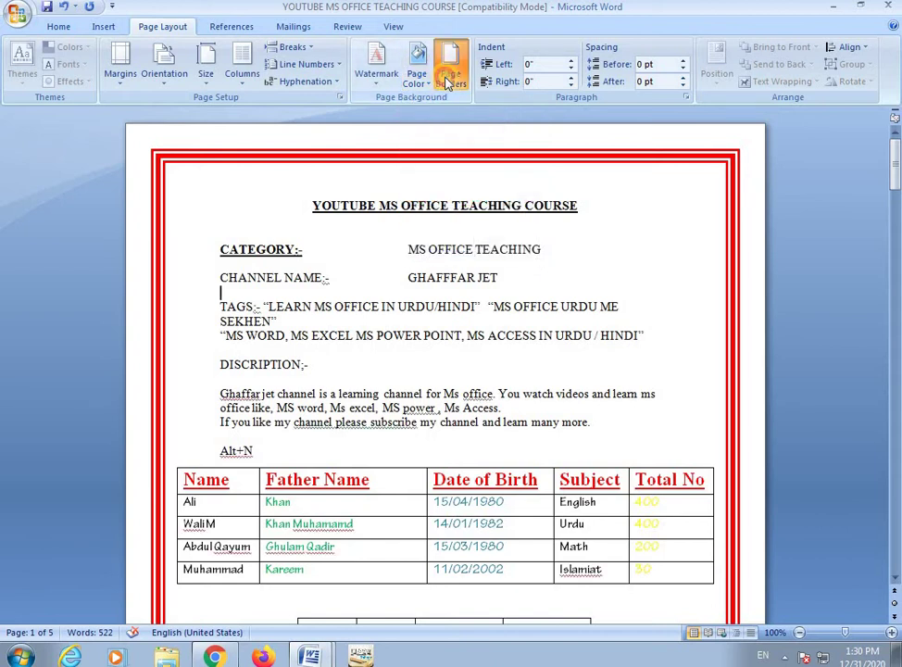
{"action": "left_click", "coordinate": [448, 82]}
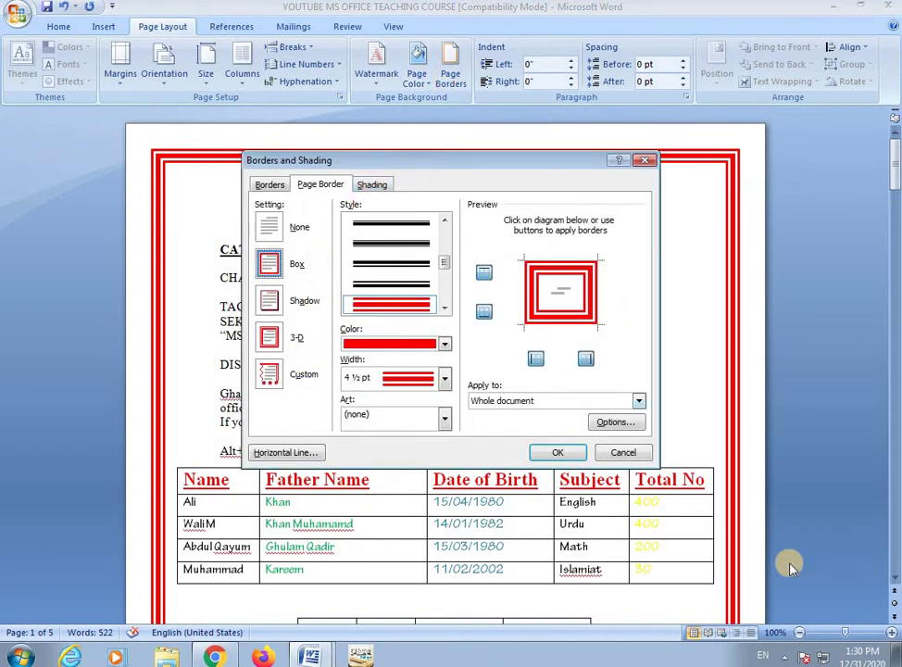
- Leave the page border applied to the whole document and close the dialog unchanged
{"action": "left_click", "coordinate": [638, 401]}
{"action": "left_click", "coordinate": [610, 411]}
{"action": "left_click", "coordinate": [619, 454]}
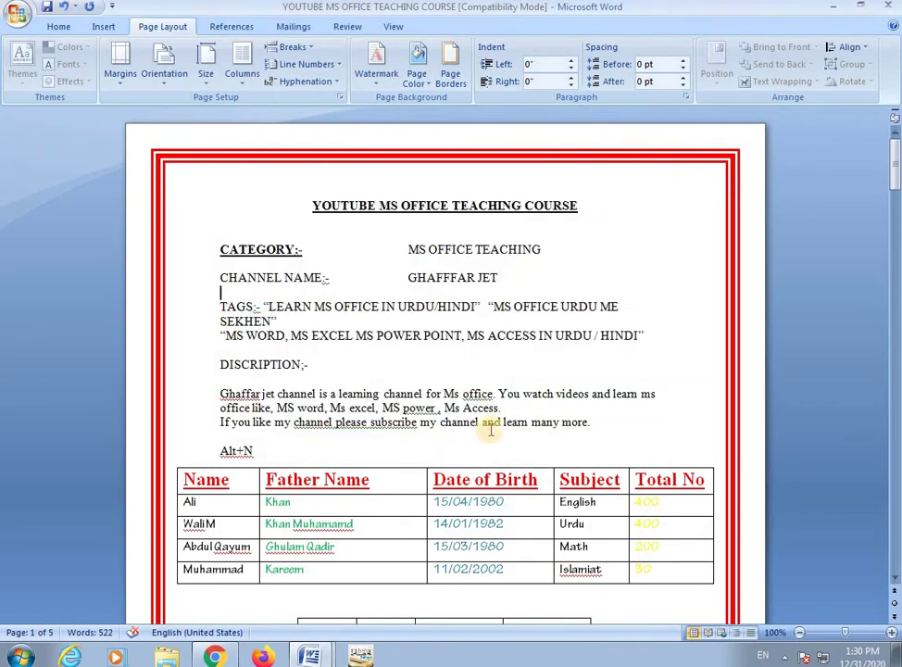
{"action": "scroll", "coordinate": [478, 412], "scroll_direction": "down", "scroll_amount": 5}
{"action": "scroll", "coordinate": [447, 401], "scroll_direction": "down", "scroll_amount": 10}
{"action": "scroll", "coordinate": [355, 405], "scroll_direction": "up", "scroll_amount": 8}
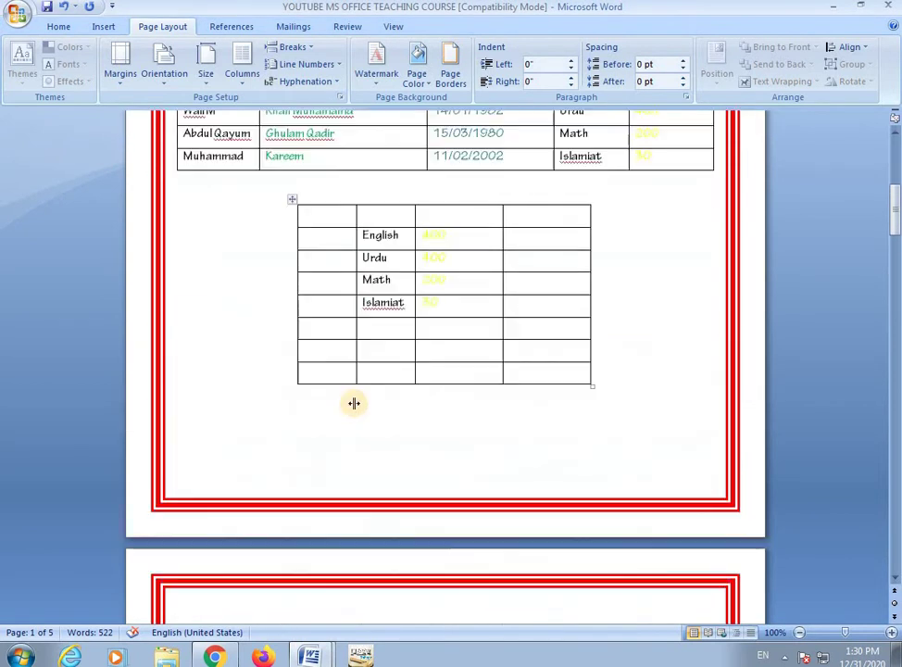
{"action": "scroll", "coordinate": [344, 154], "scroll_direction": "up", "scroll_amount": 7}
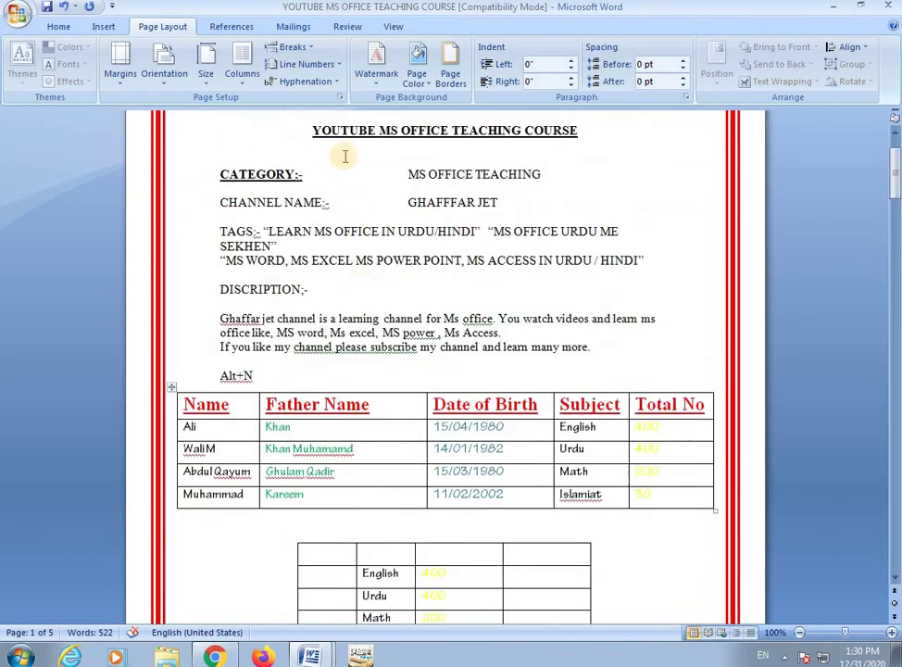
- Reapply the red page border with Apply to set to 'This section'
{"action": "left_click", "coordinate": [450, 79]}
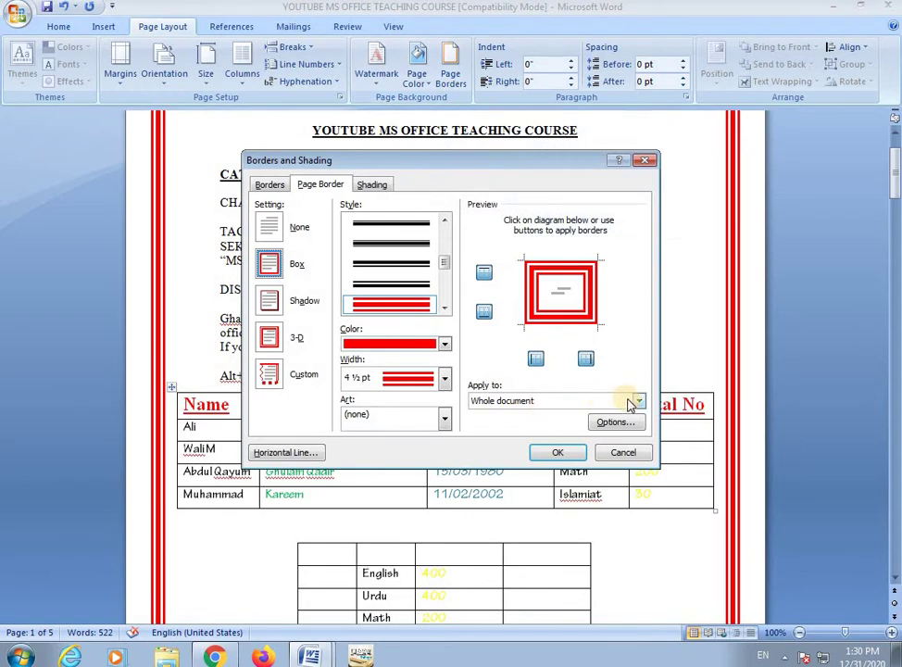
{"action": "left_click", "coordinate": [636, 400]}
{"action": "left_click", "coordinate": [540, 424]}
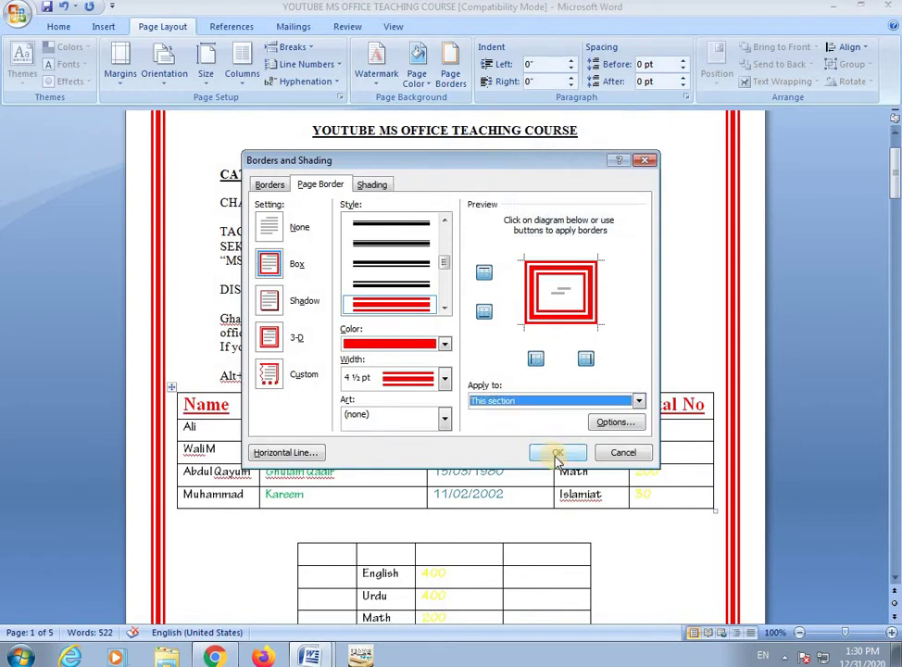
{"action": "left_click", "coordinate": [553, 451]}
{"action": "scroll", "coordinate": [392, 395], "scroll_direction": "down", "scroll_amount": 5}
{"action": "scroll", "coordinate": [393, 394], "scroll_direction": "down", "scroll_amount": 3}
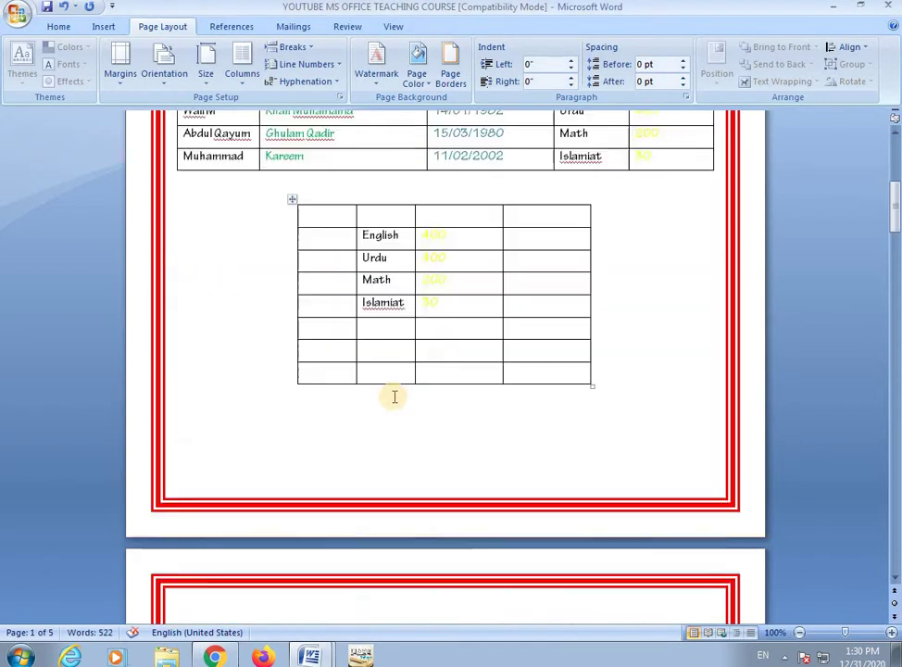
{"action": "scroll", "coordinate": [393, 398], "scroll_direction": "up", "scroll_amount": 6}
{"action": "scroll", "coordinate": [393, 398], "scroll_direction": "up", "scroll_amount": 4}
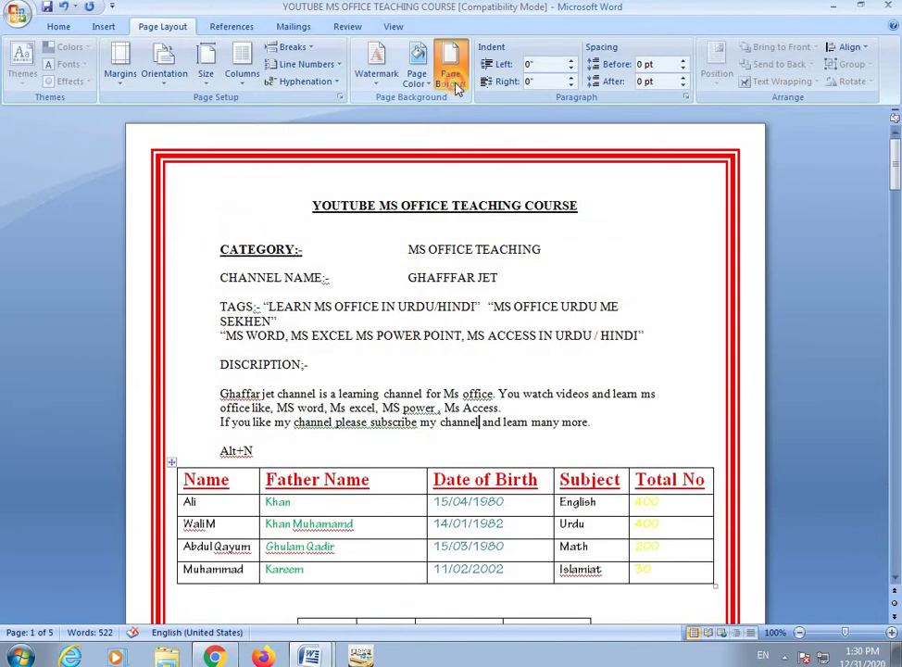
- Set the red page border to 'This section - First page only' and check the later pages
{"action": "left_click", "coordinate": [460, 76]}
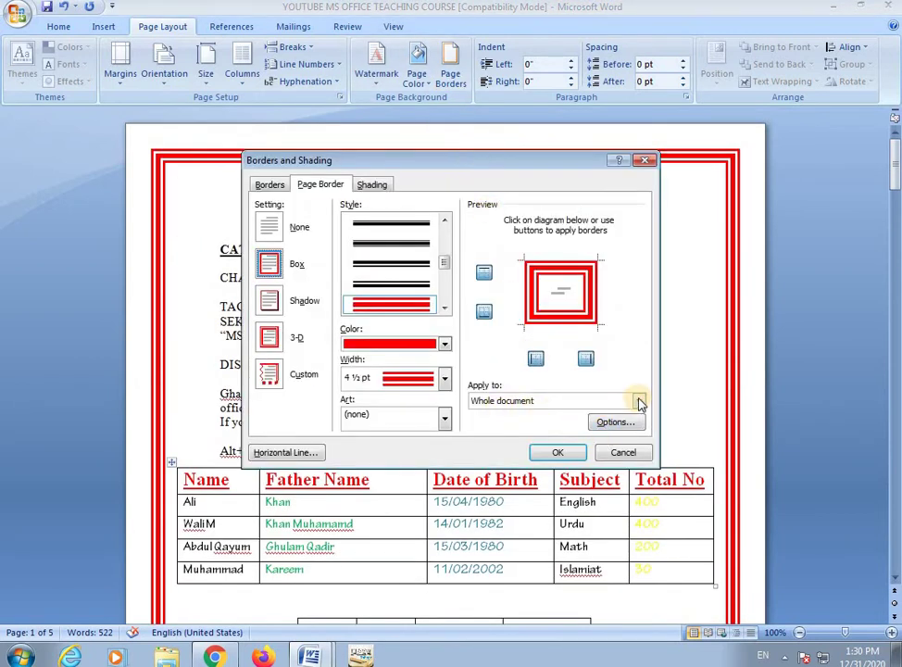
{"action": "left_click", "coordinate": [637, 401]}
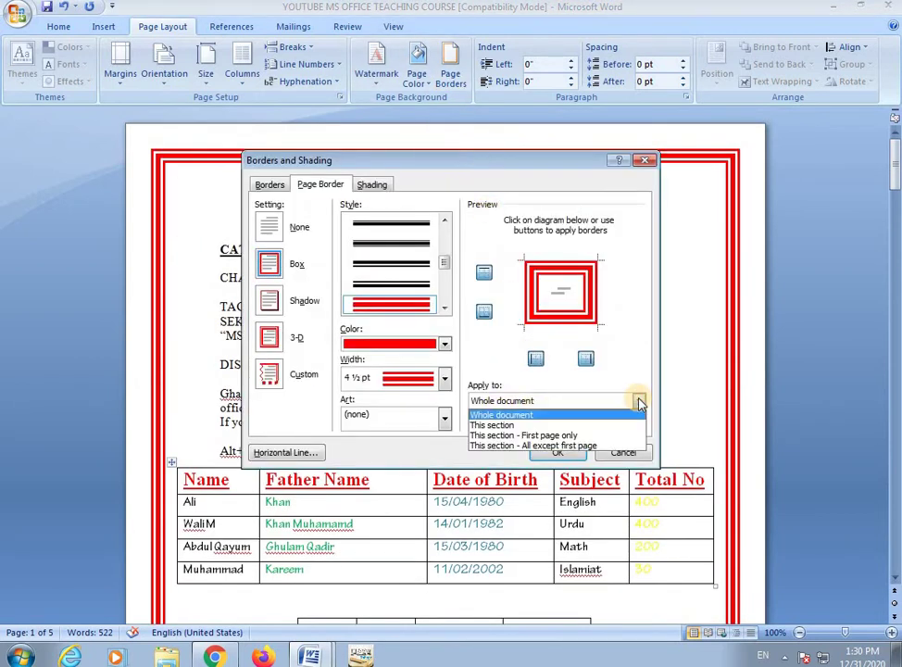
{"action": "left_click", "coordinate": [586, 435]}
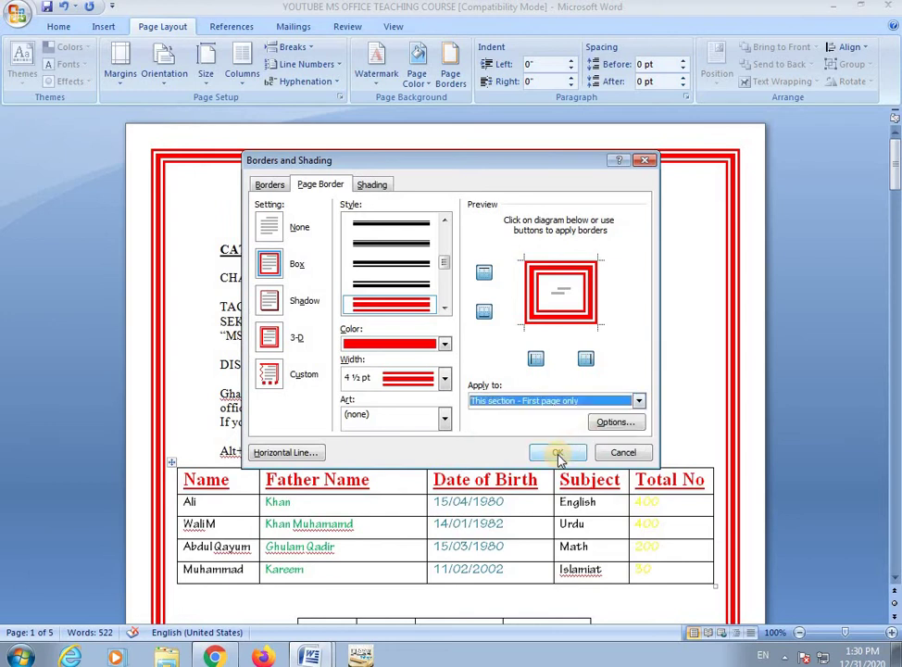
{"action": "left_click", "coordinate": [559, 453]}
{"action": "scroll", "coordinate": [437, 404], "scroll_direction": "down", "scroll_amount": 5}
{"action": "scroll", "coordinate": [437, 405], "scroll_direction": "down", "scroll_amount": 5}
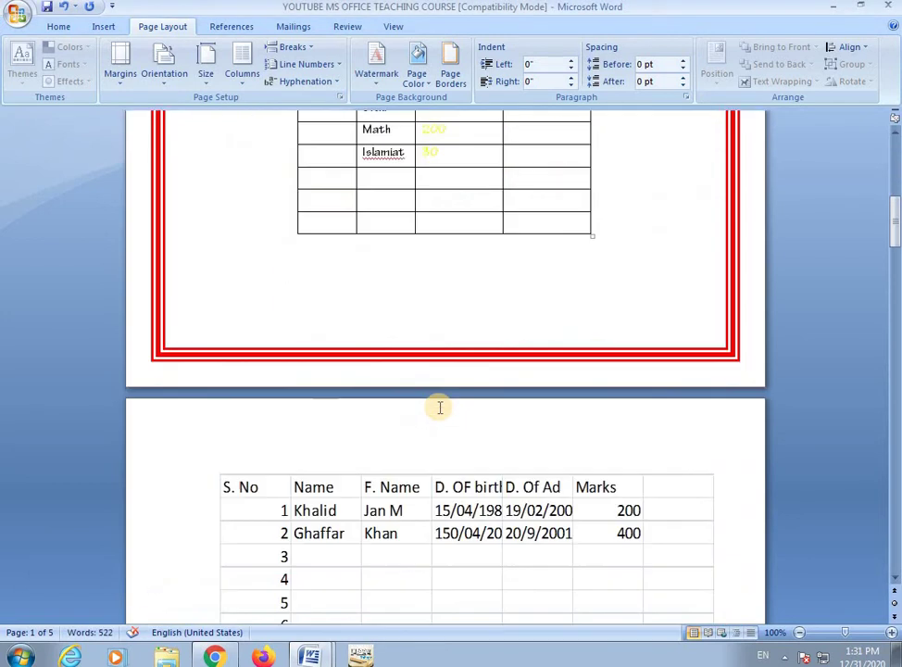
{"action": "scroll", "coordinate": [437, 404], "scroll_direction": "down", "scroll_amount": 4}
{"action": "scroll", "coordinate": [442, 408], "scroll_direction": "down", "scroll_amount": 5}
{"action": "scroll", "coordinate": [407, 414], "scroll_direction": "down", "scroll_amount": 5}
{"action": "scroll", "coordinate": [380, 415], "scroll_direction": "down", "scroll_amount": 5}
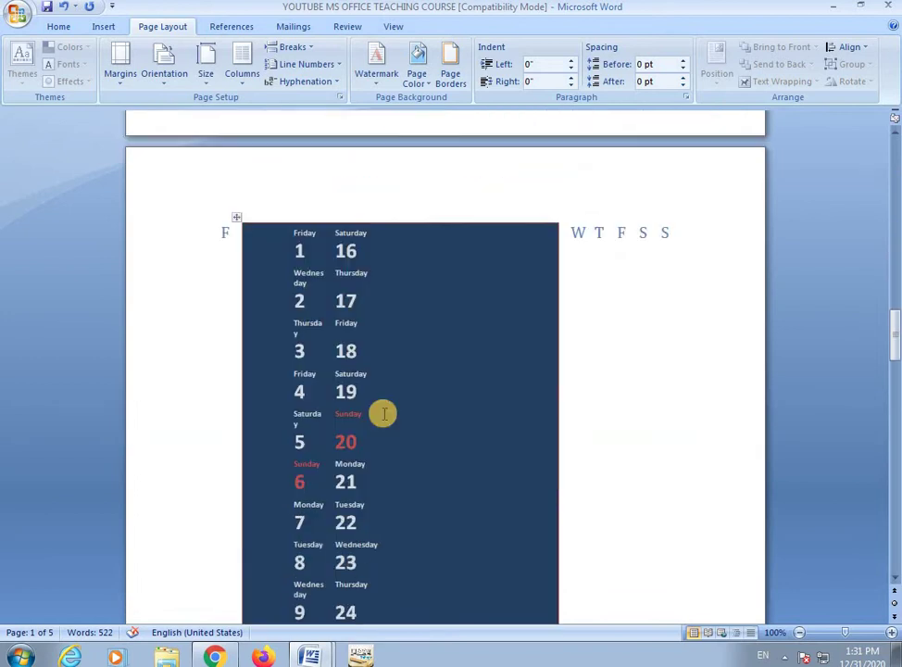
{"action": "scroll", "coordinate": [383, 410], "scroll_direction": "up", "scroll_amount": 5}
{"action": "scroll", "coordinate": [384, 411], "scroll_direction": "up", "scroll_amount": 7}
{"action": "scroll", "coordinate": [384, 411], "scroll_direction": "up", "scroll_amount": 8}
{"action": "scroll", "coordinate": [382, 410], "scroll_direction": "up", "scroll_amount": 5}
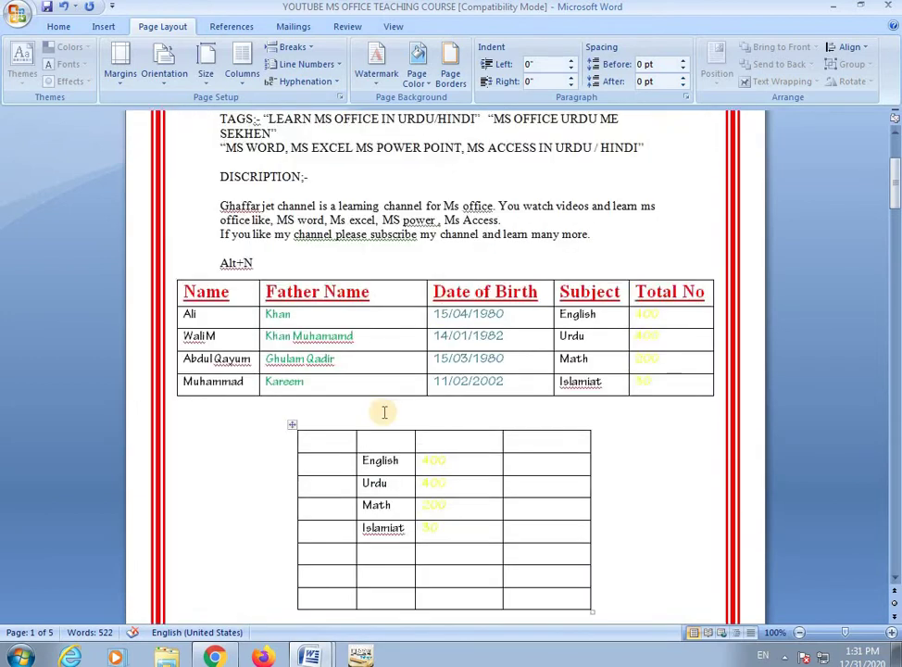
{"action": "scroll", "coordinate": [383, 410], "scroll_direction": "up", "scroll_amount": 3}
- Swap the first page's red triple line for the 28 pt orange muffin art border
{"action": "left_click", "coordinate": [452, 73]}
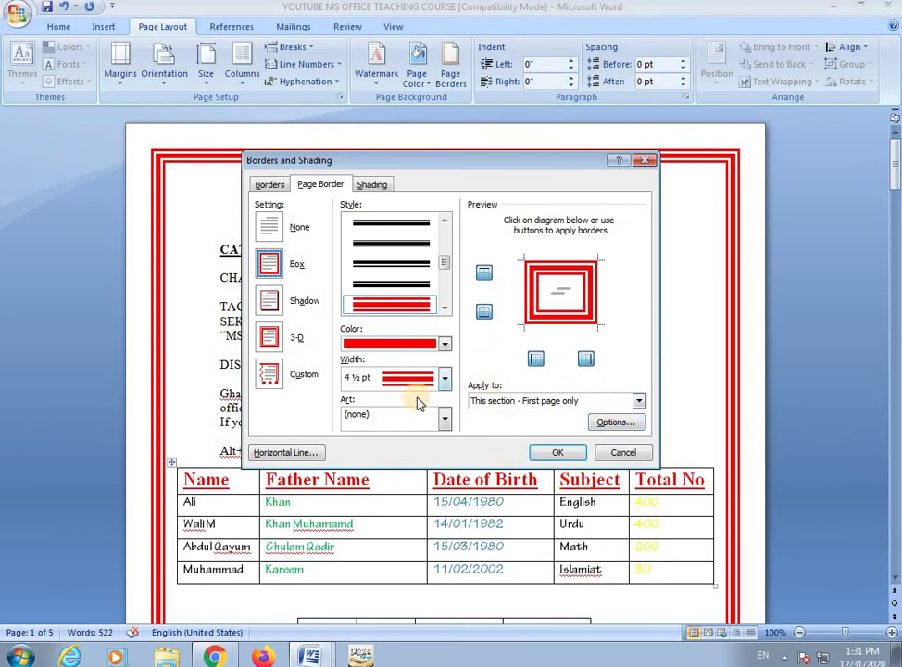
{"action": "left_click", "coordinate": [537, 359]}
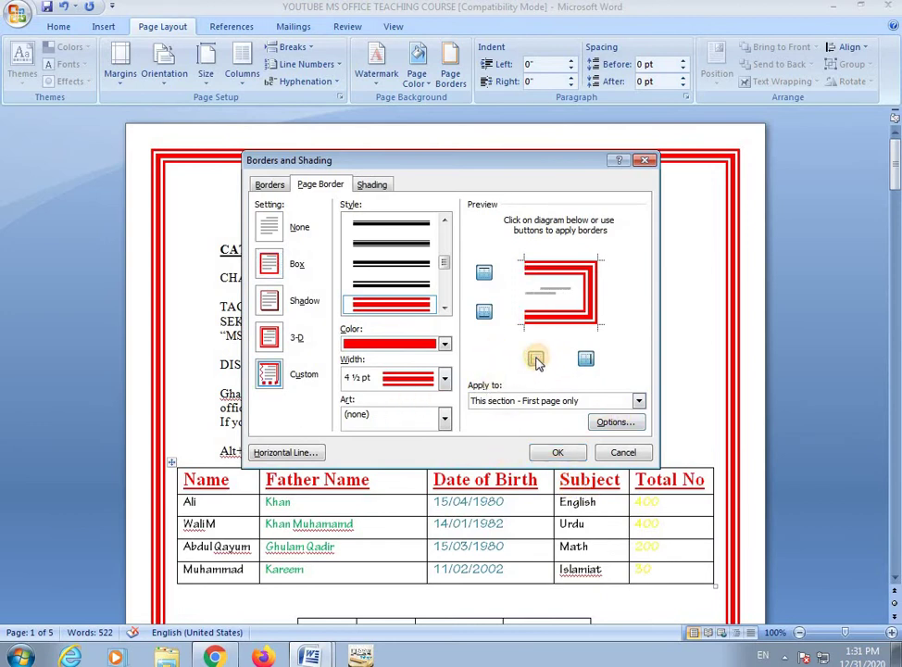
{"action": "left_click", "coordinate": [537, 360]}
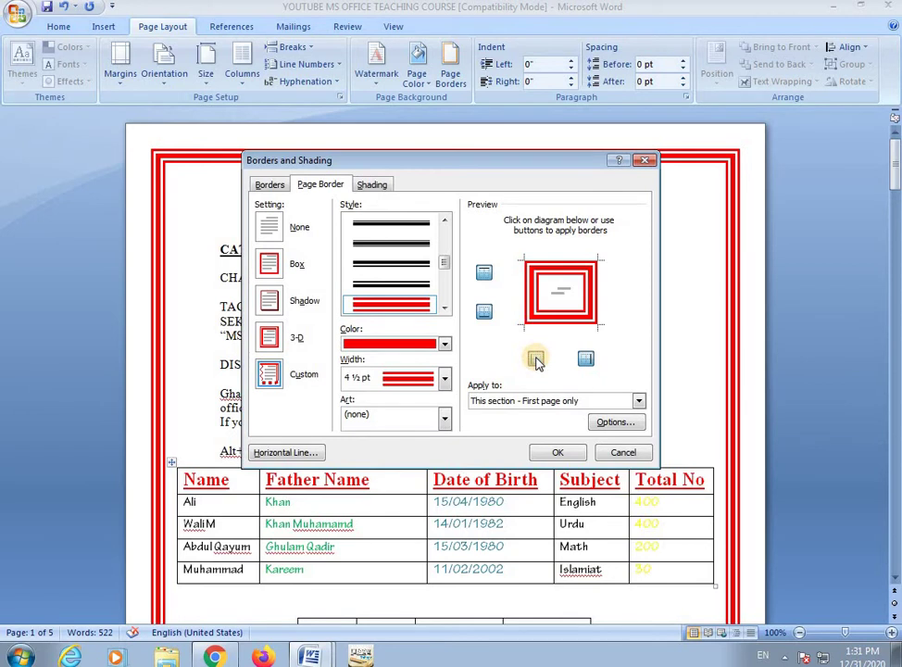
{"action": "left_click", "coordinate": [537, 359]}
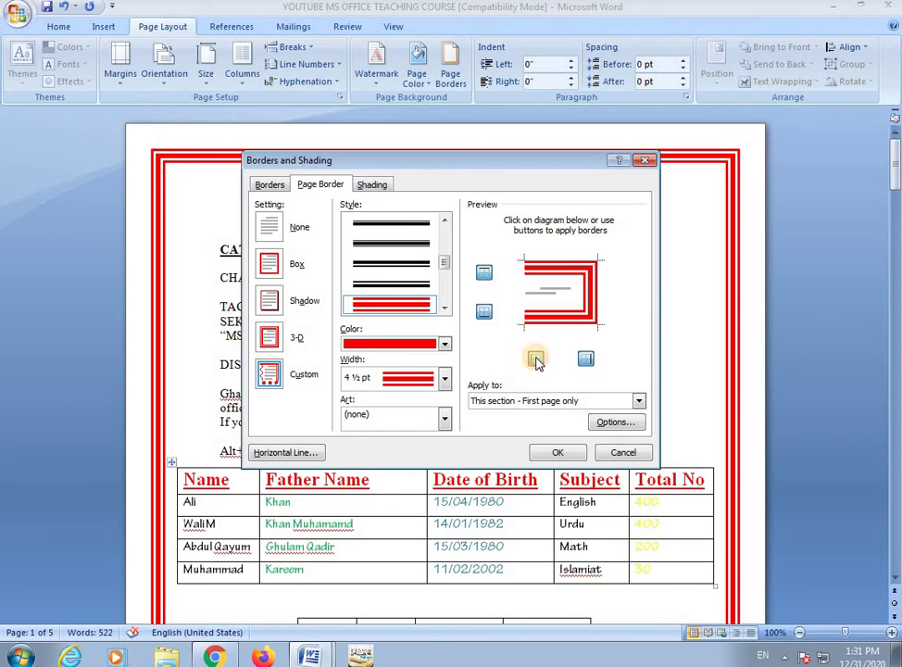
{"action": "left_click", "coordinate": [444, 421]}
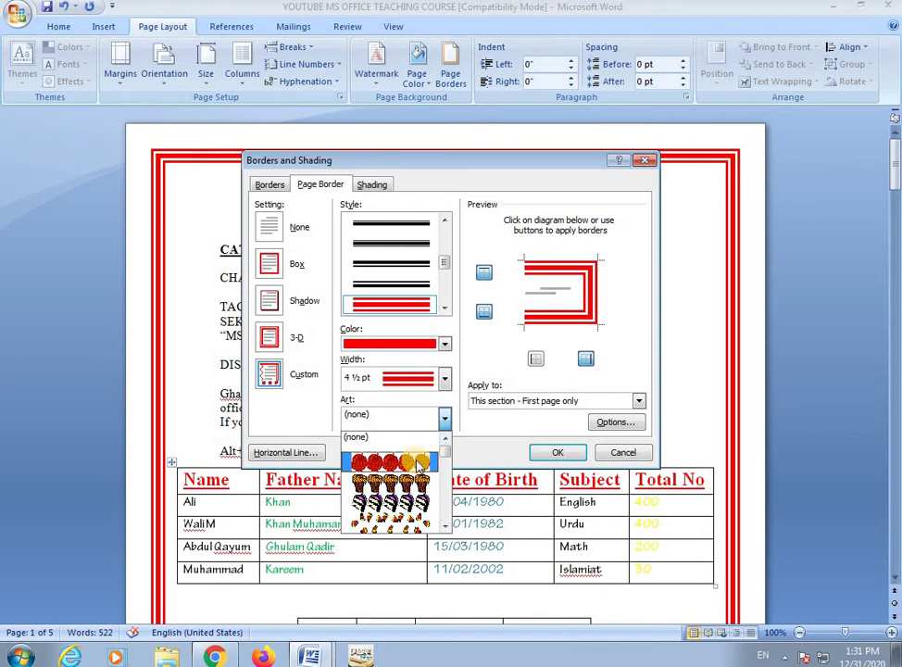
{"action": "left_click", "coordinate": [421, 483]}
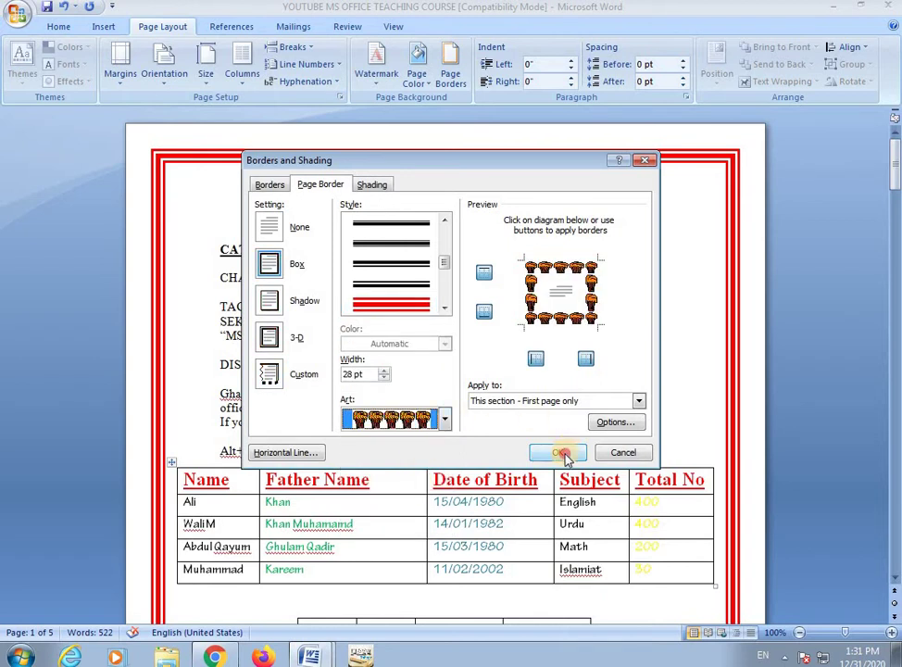
{"action": "left_click", "coordinate": [564, 454]}
{"action": "scroll", "coordinate": [400, 396], "scroll_direction": "down", "scroll_amount": 10}
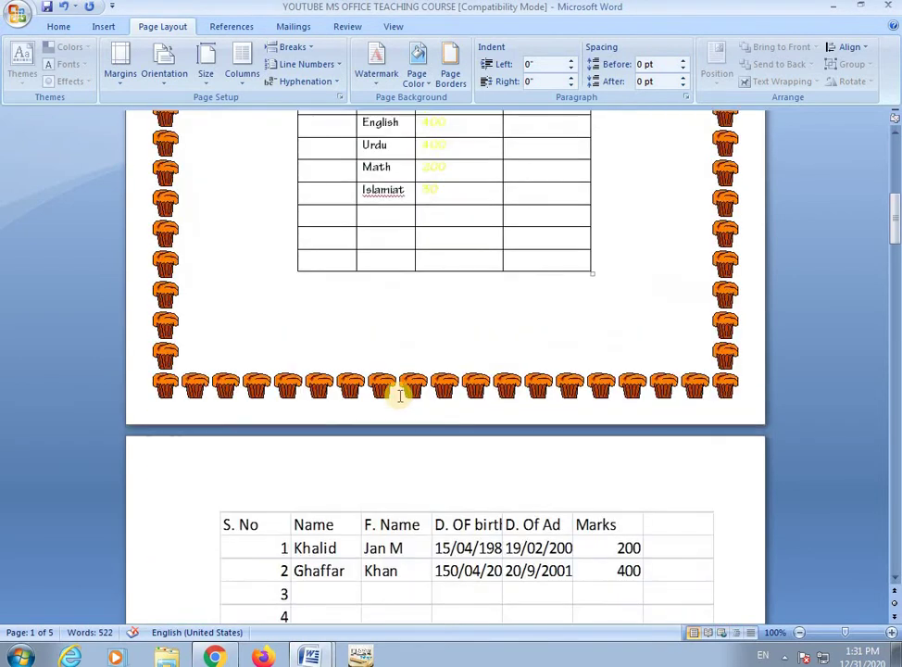
{"action": "scroll", "coordinate": [400, 395], "scroll_direction": "up", "scroll_amount": 5}
{"action": "scroll", "coordinate": [400, 396], "scroll_direction": "up", "scroll_amount": 5}
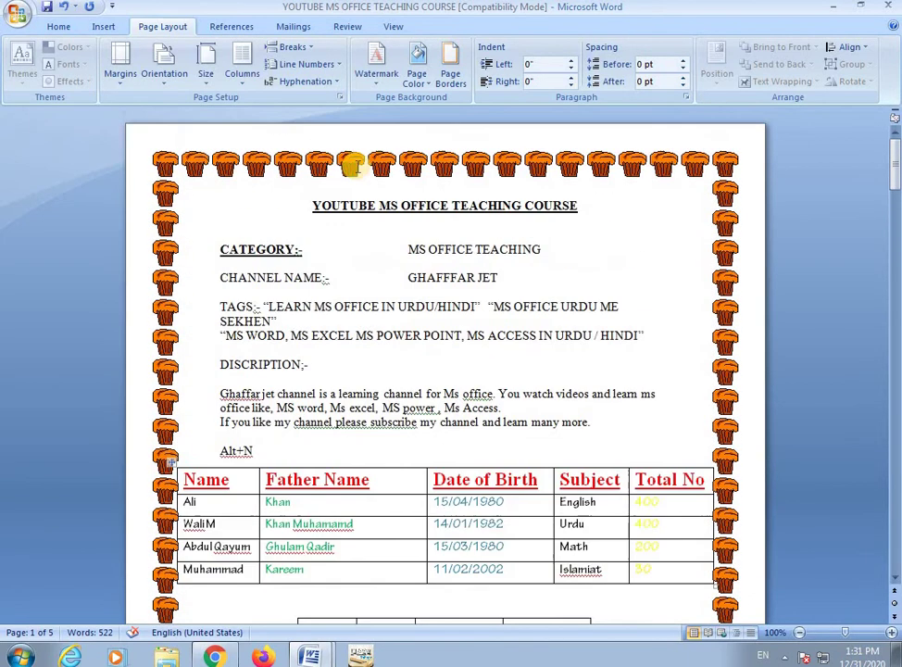
- Shade the subscribe-to-the-channel paragraph with a red fill and 10% pattern
{"action": "left_click", "coordinate": [451, 72]}
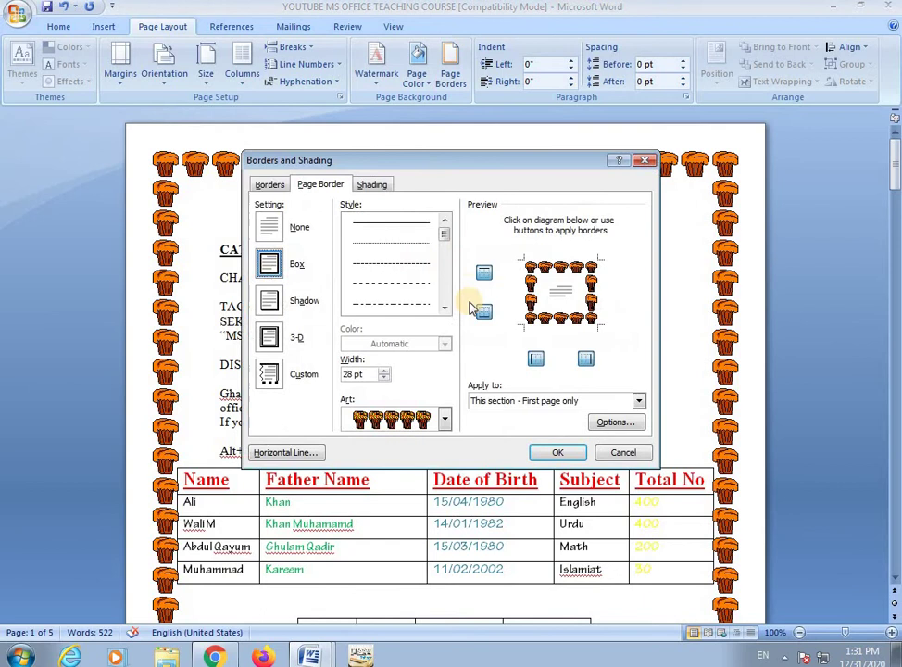
{"action": "left_click", "coordinate": [374, 186]}
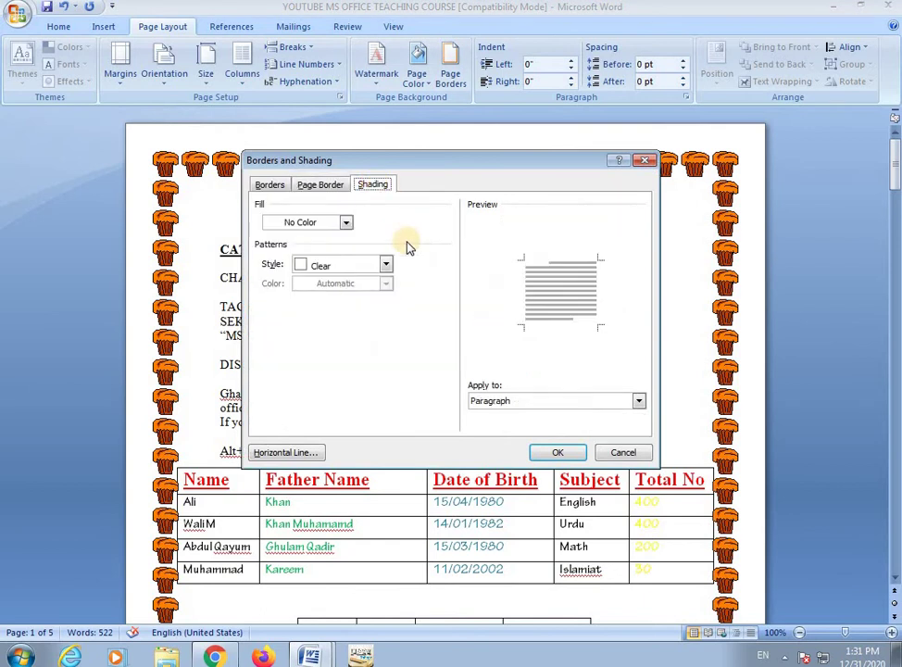
{"action": "left_click", "coordinate": [347, 223]}
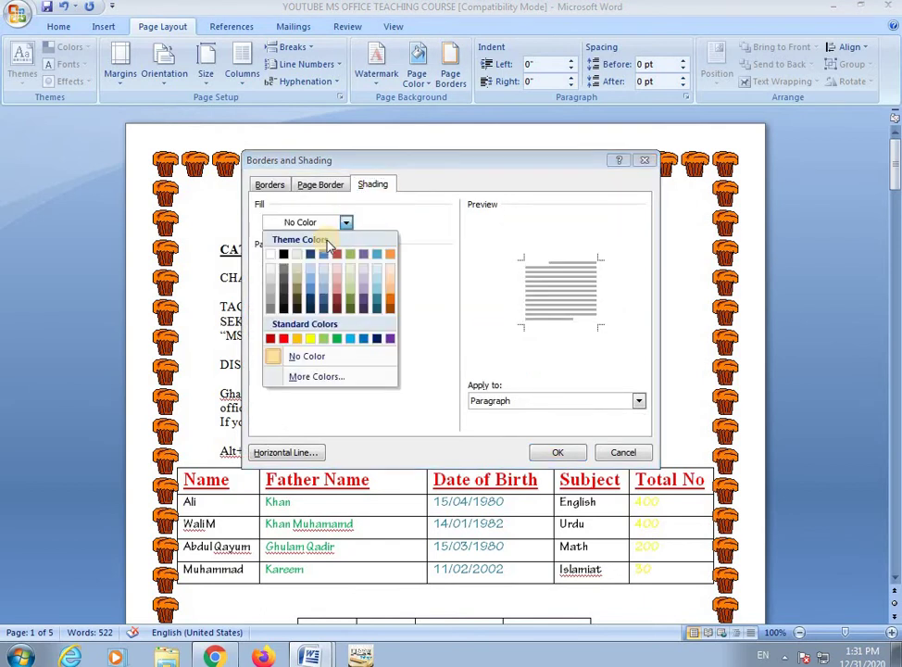
{"action": "left_click", "coordinate": [270, 338]}
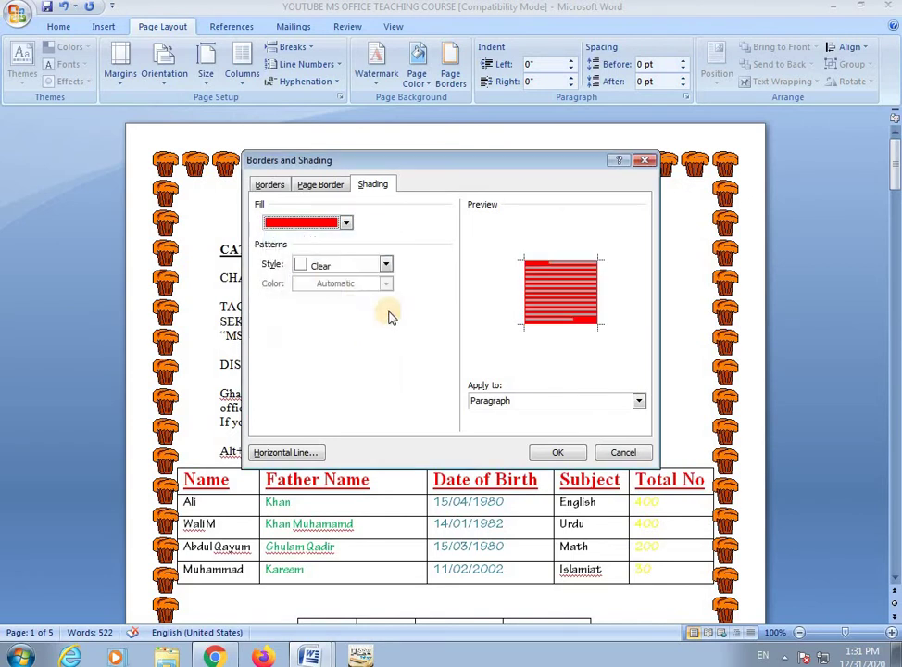
{"action": "left_click", "coordinate": [386, 267]}
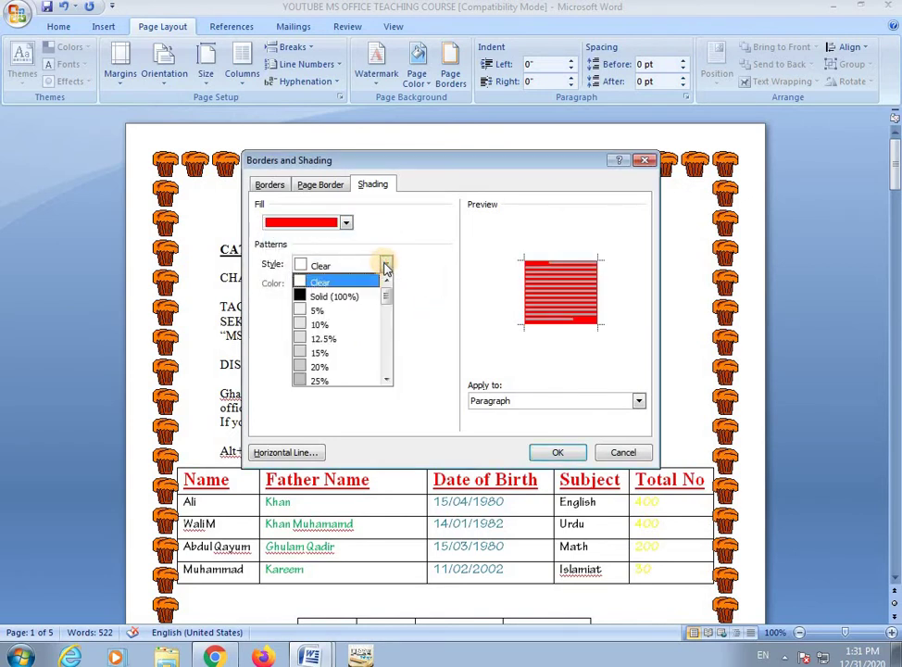
{"action": "left_click", "coordinate": [359, 335]}
{"action": "left_click", "coordinate": [560, 452]}
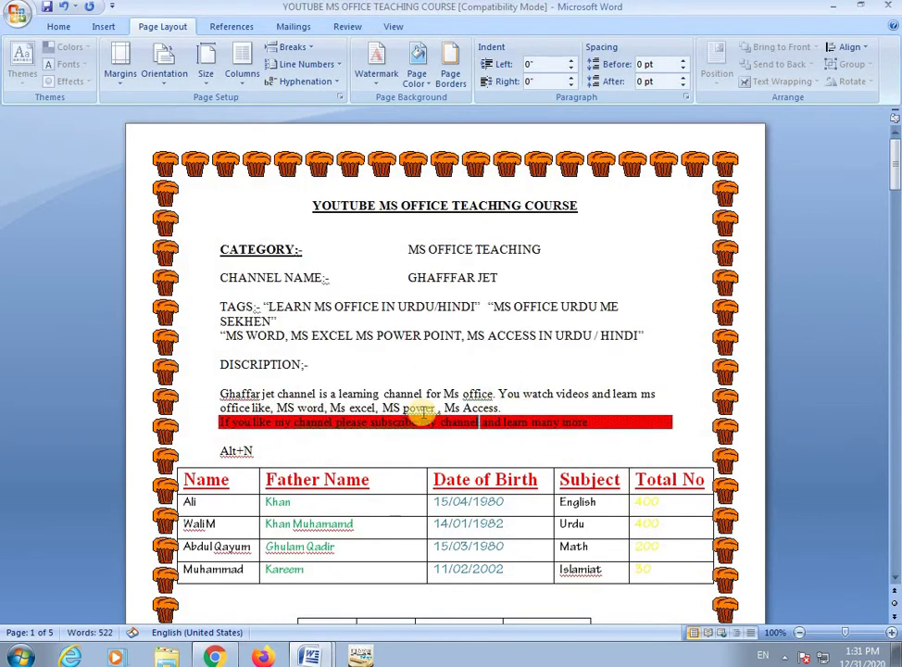
{"action": "left_click", "coordinate": [372, 439]}
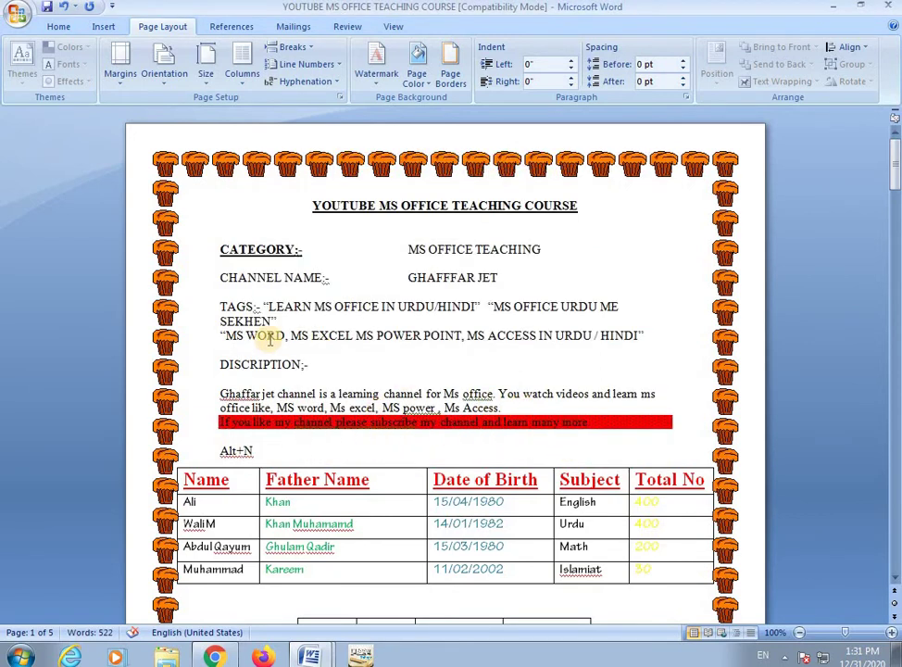
- Give the YOUTUBE MS OFFICE TEACHING COURSE title paragraph a yellow shading fill
{"action": "left_click_drag", "start_coordinate": [315, 205], "coordinate": [575, 211]}
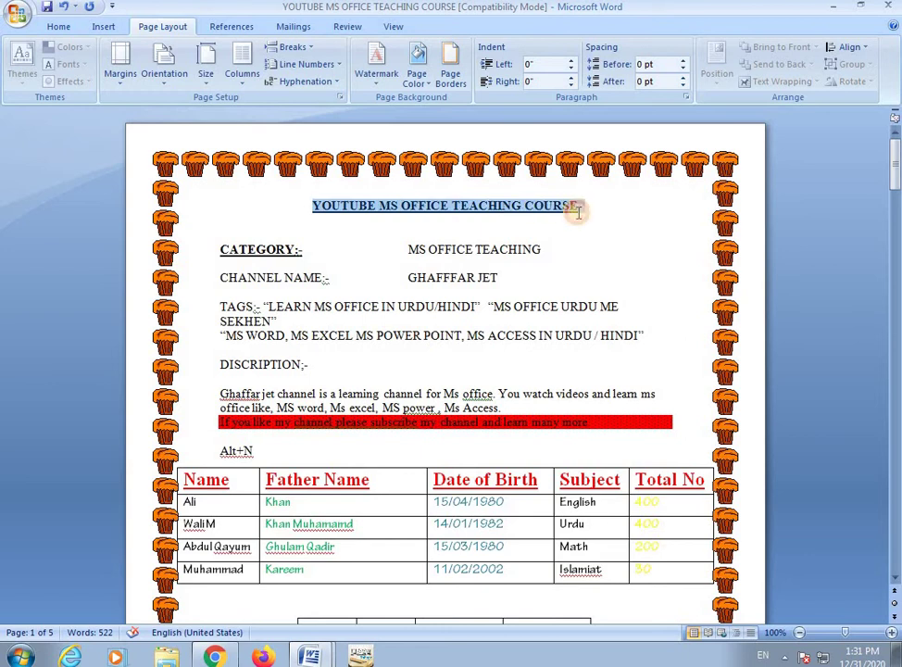
{"action": "left_click", "coordinate": [450, 76]}
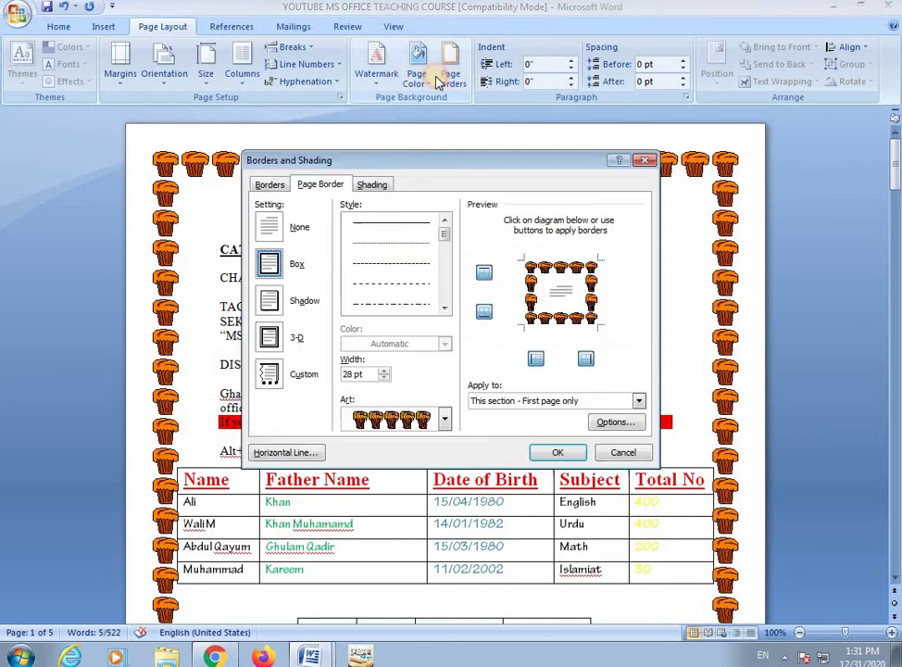
{"action": "left_click", "coordinate": [373, 185]}
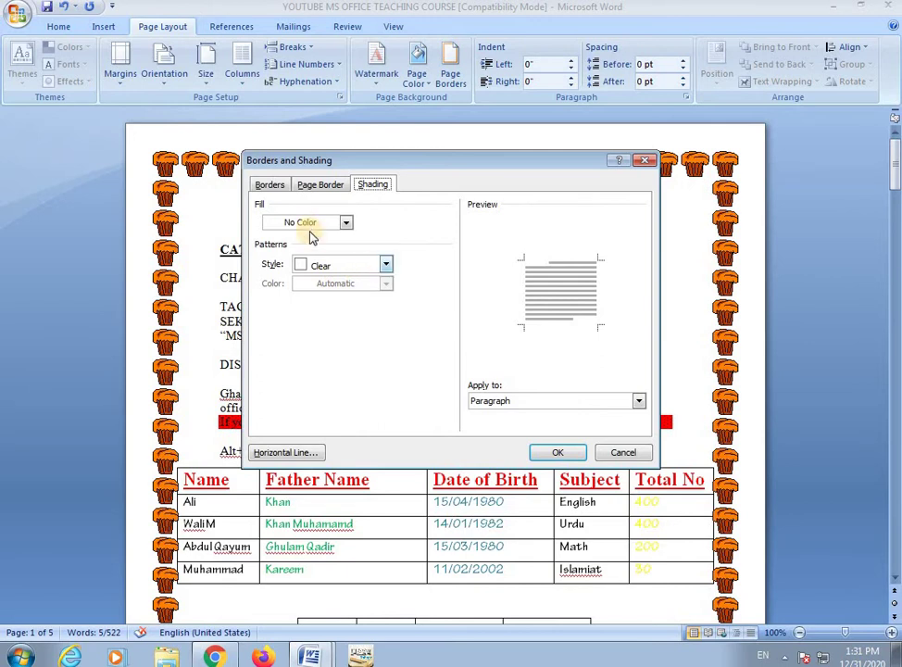
{"action": "left_click", "coordinate": [348, 222]}
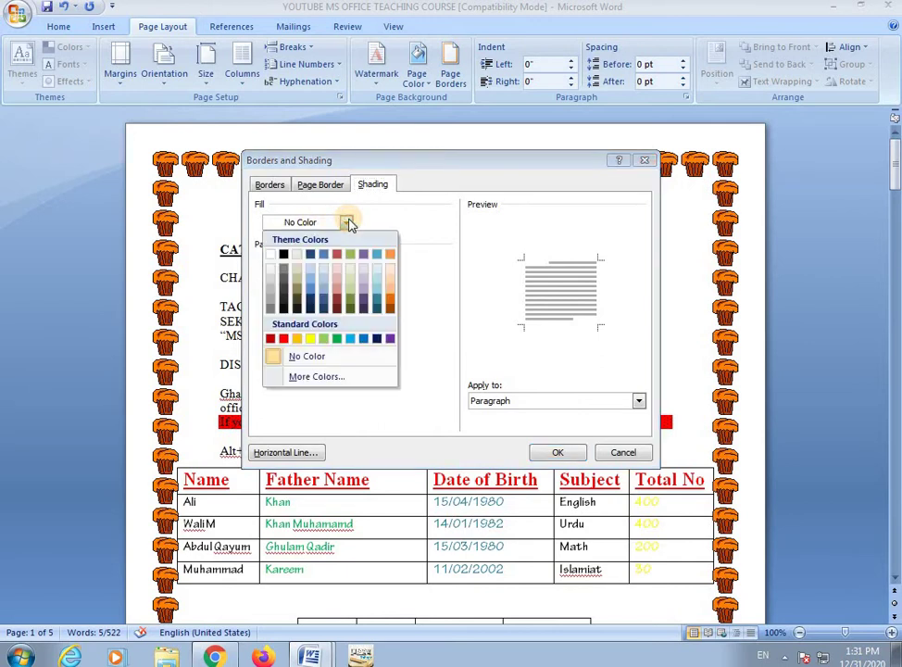
{"action": "left_click", "coordinate": [348, 222]}
{"action": "left_click", "coordinate": [348, 223]}
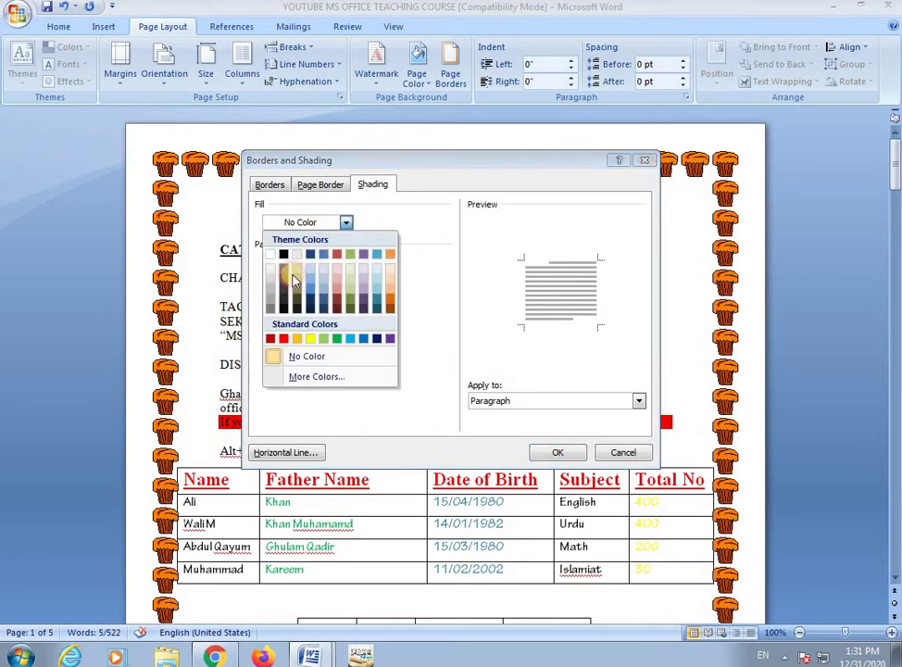
{"action": "left_click", "coordinate": [311, 339]}
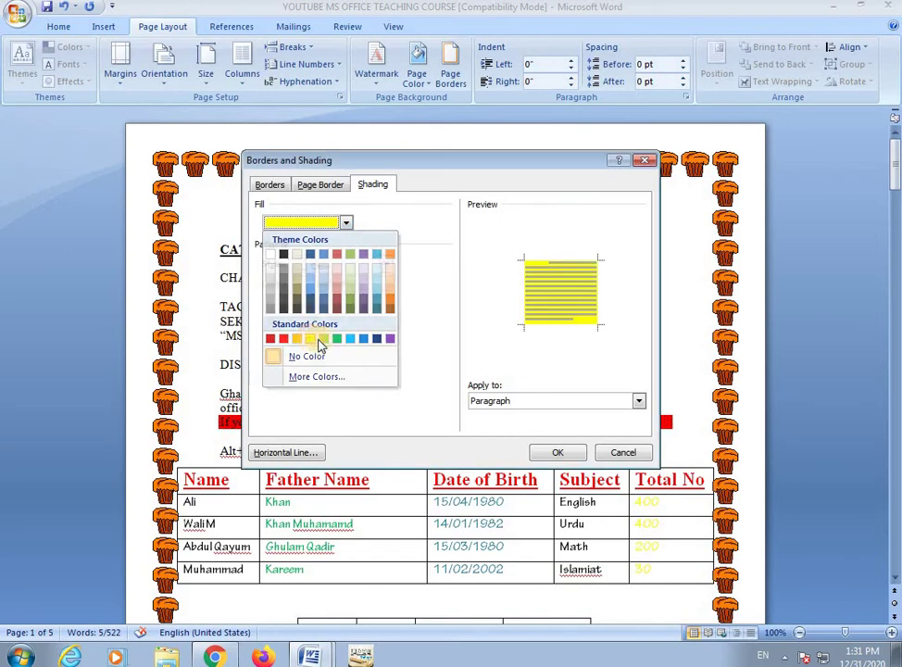
{"action": "left_click", "coordinate": [558, 451]}
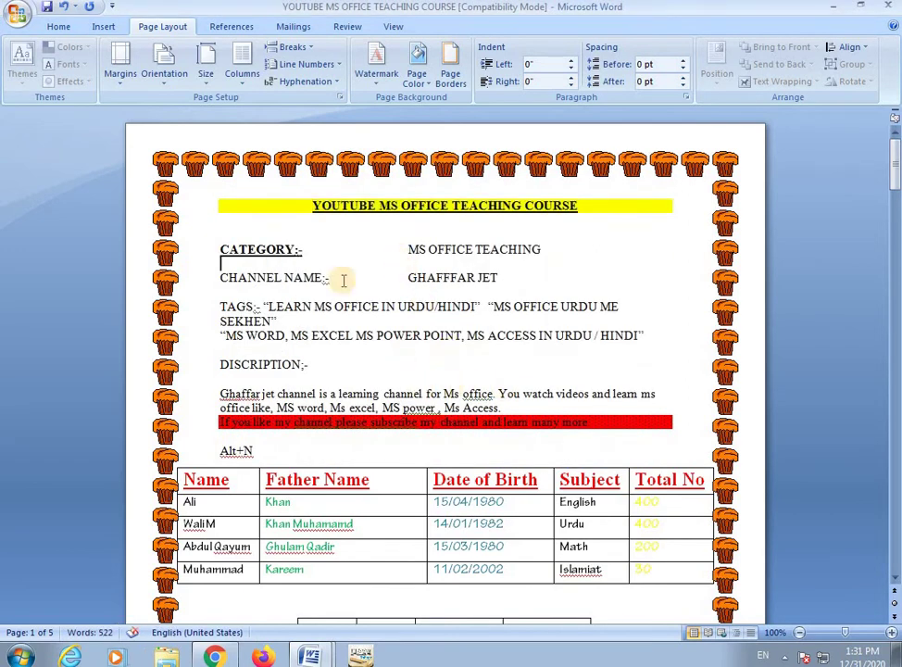
- Set the title line's shading to No Color fill with the Clear pattern
{"action": "left_click_drag", "start_coordinate": [213, 203], "coordinate": [579, 207]}
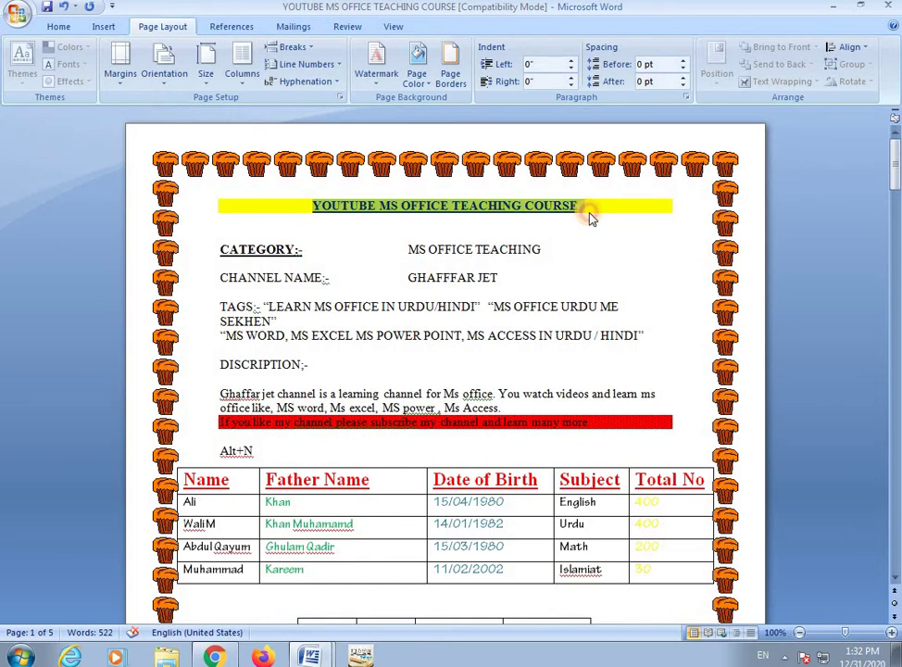
{"action": "left_click", "coordinate": [450, 81]}
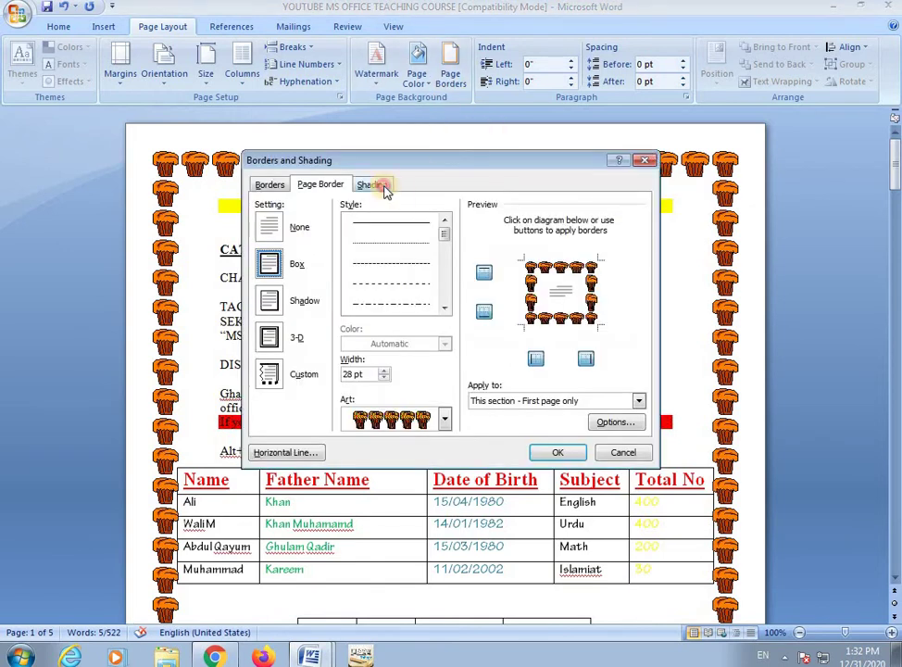
{"action": "left_click", "coordinate": [375, 184]}
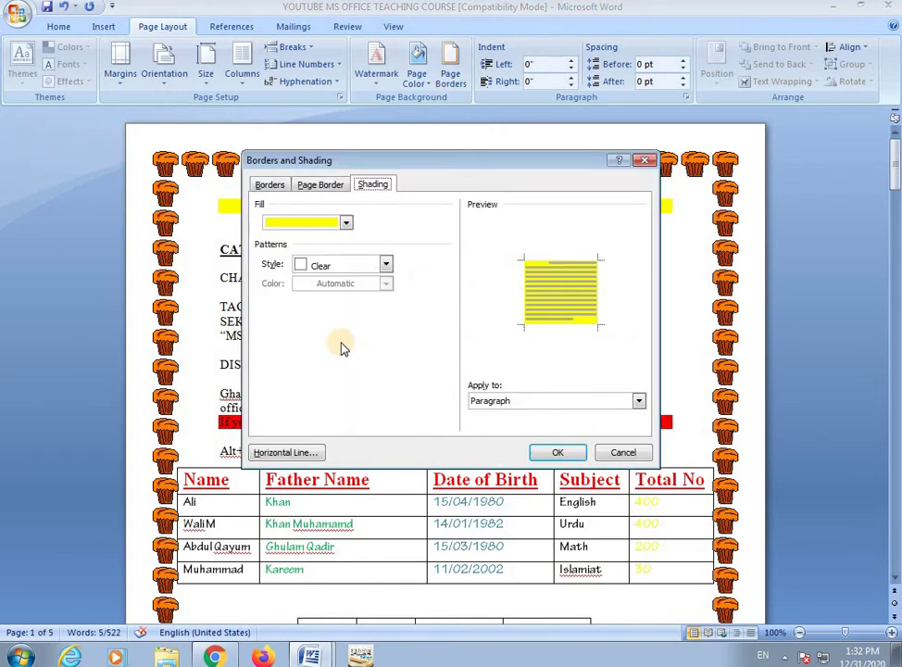
{"action": "left_click", "coordinate": [385, 264]}
{"action": "left_click", "coordinate": [387, 266]}
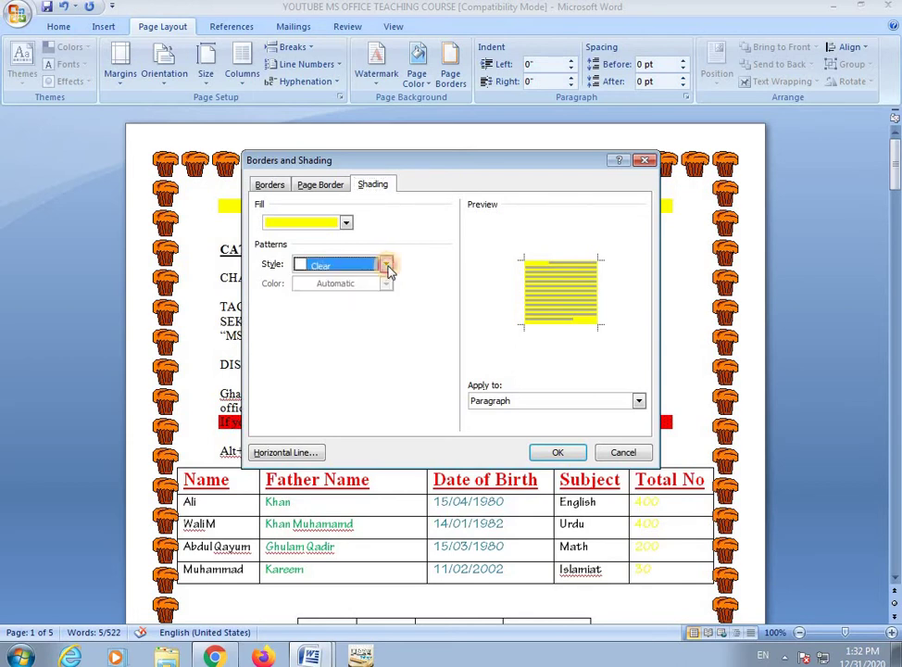
{"action": "left_click", "coordinate": [344, 223]}
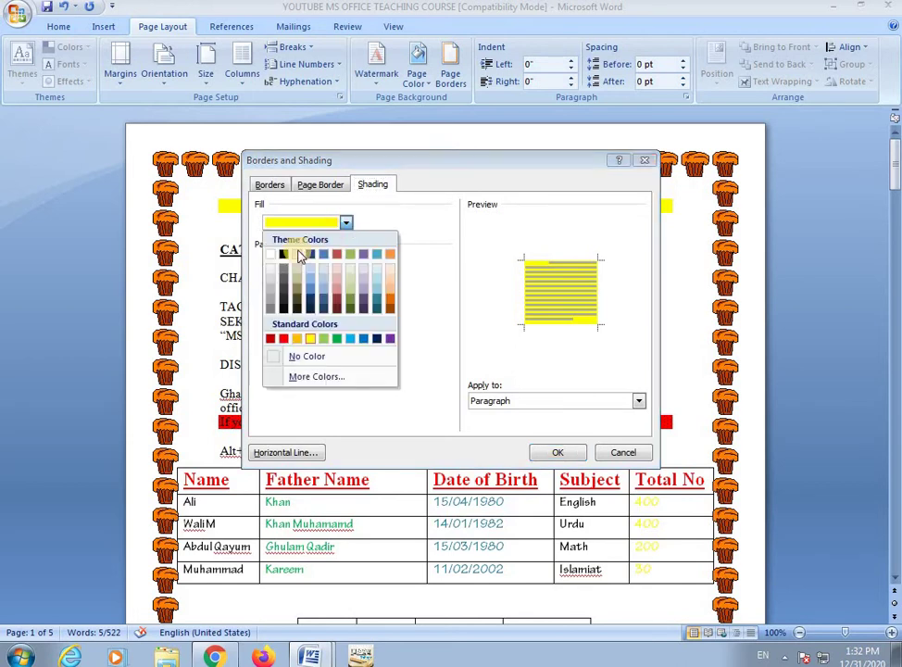
{"action": "left_click", "coordinate": [351, 356]}
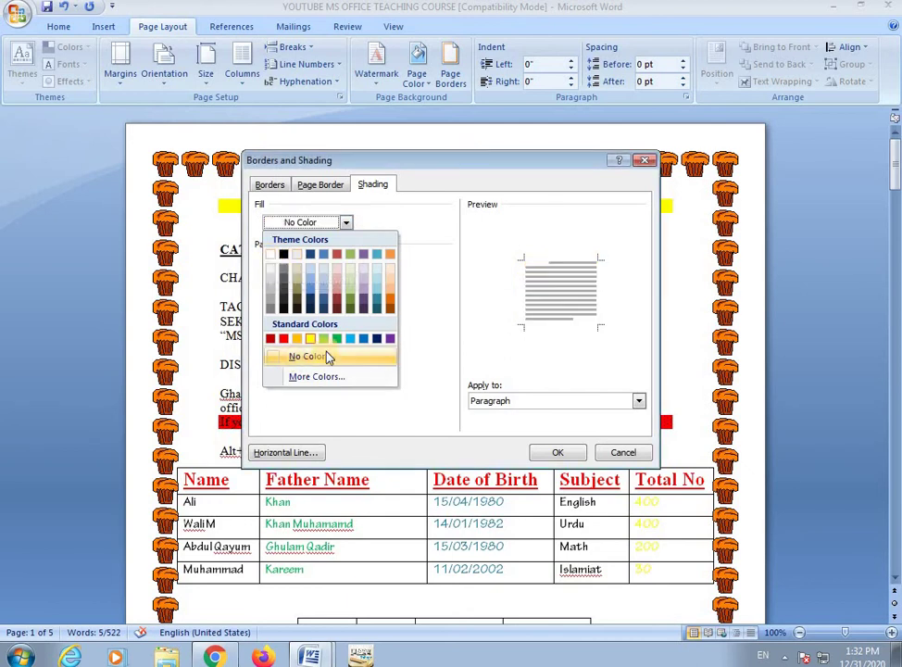
{"action": "left_click", "coordinate": [560, 453]}
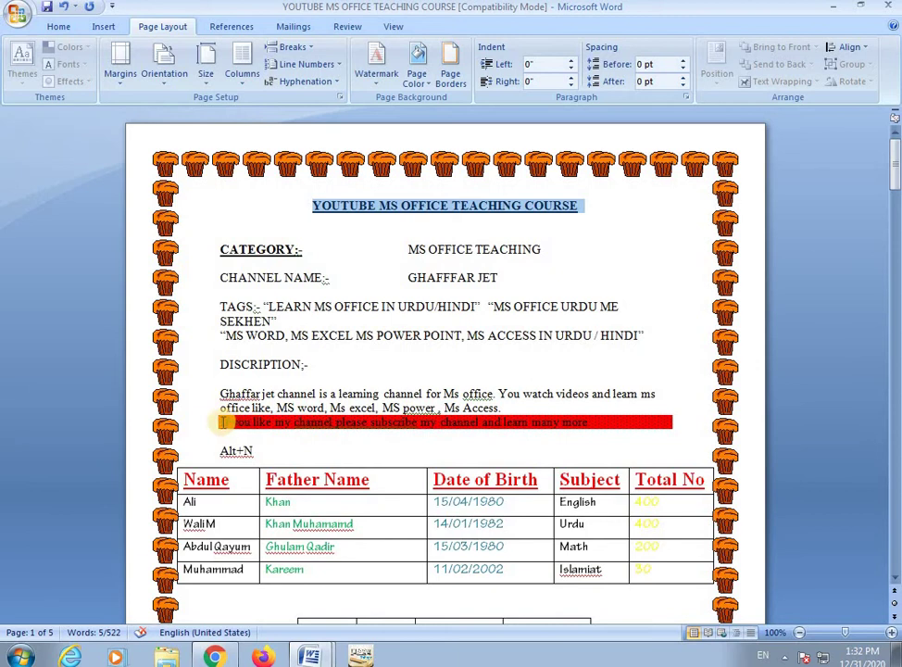
- Set the subscribe line's shading to No Color, applied to the paragraph
{"action": "left_click_drag", "start_coordinate": [222, 421], "coordinate": [690, 443]}
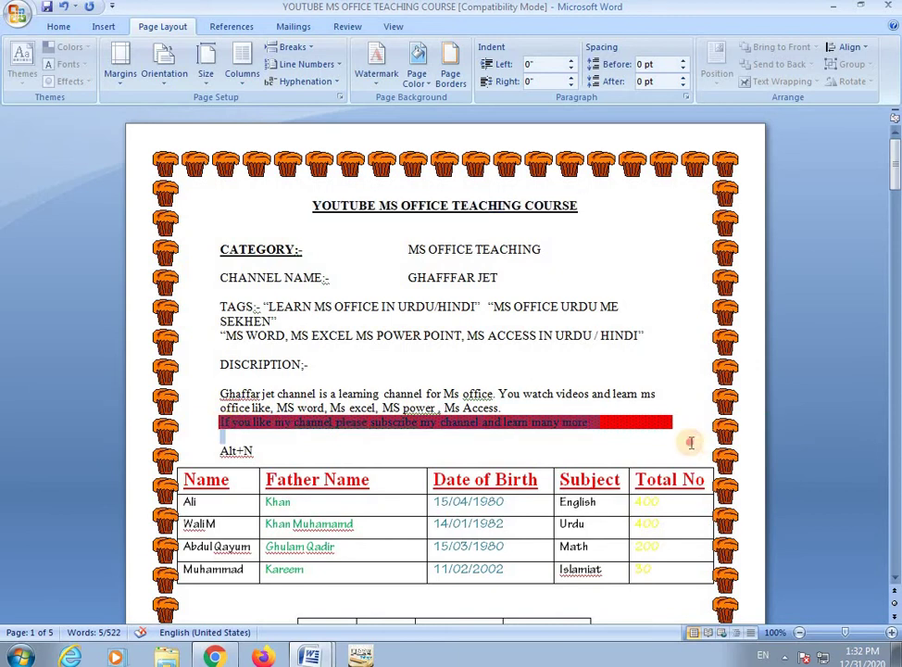
{"action": "left_click", "coordinate": [451, 74]}
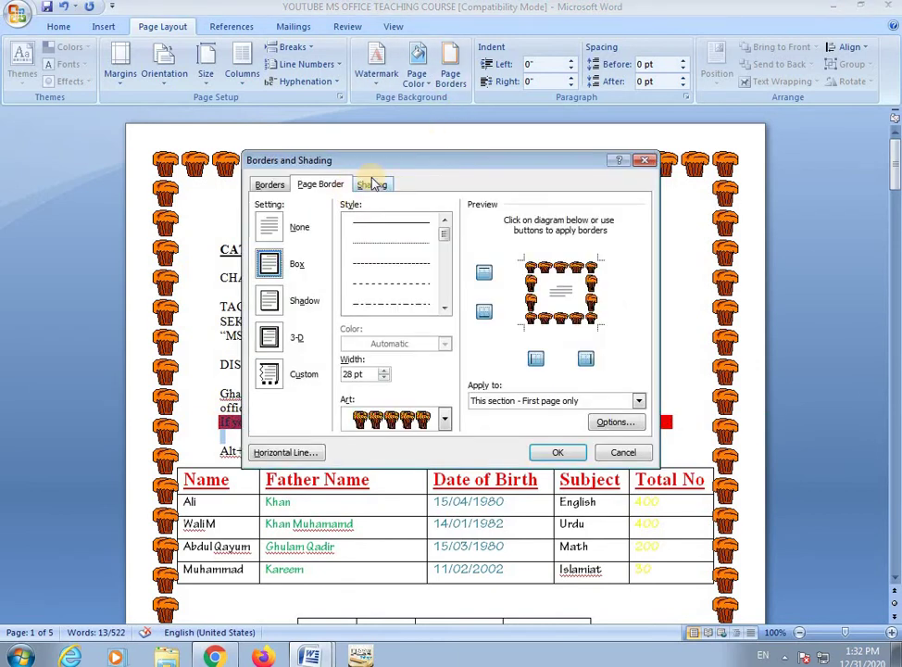
{"action": "left_click", "coordinate": [374, 183]}
{"action": "left_click", "coordinate": [388, 266]}
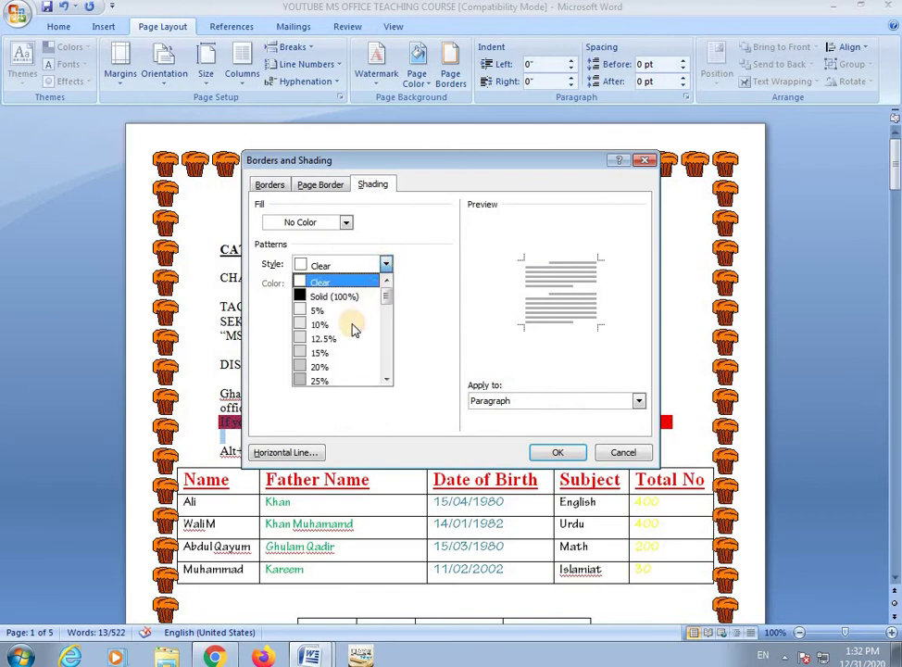
{"action": "left_click", "coordinate": [339, 266]}
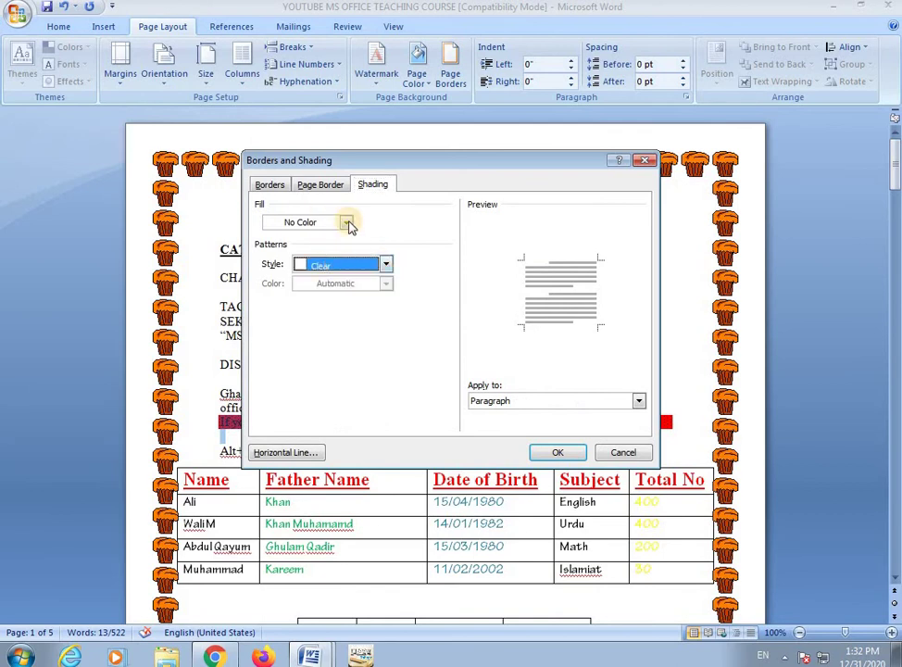
{"action": "left_click", "coordinate": [345, 222]}
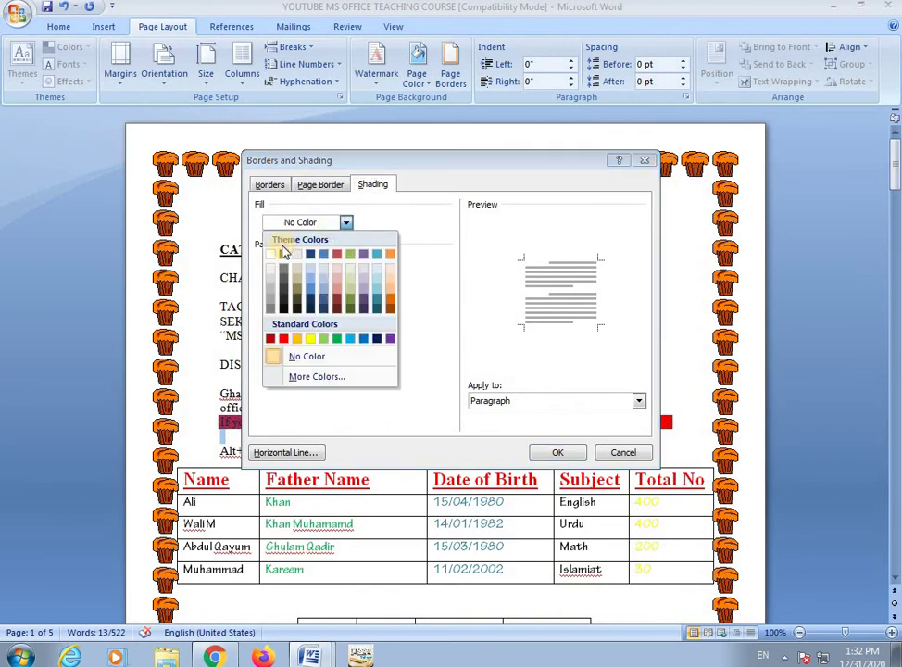
{"action": "left_click", "coordinate": [280, 358]}
{"action": "left_click", "coordinate": [558, 453]}
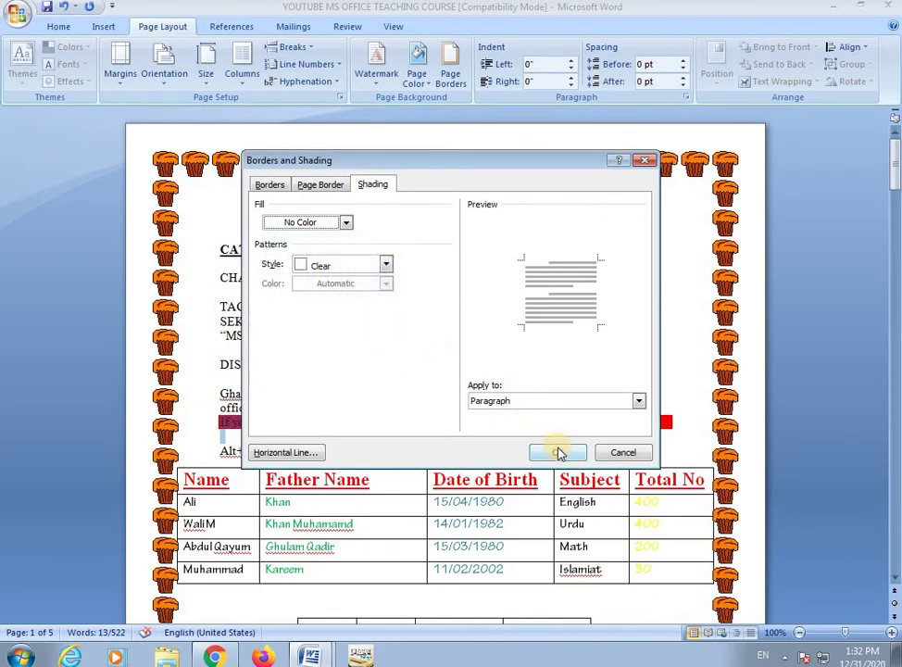
{"action": "left_click", "coordinate": [637, 400]}
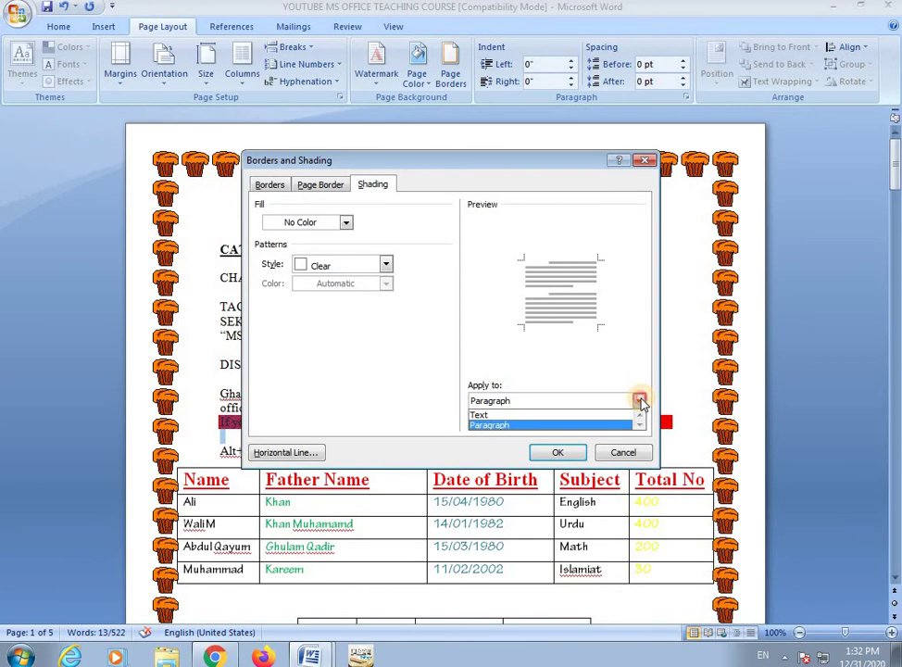
{"action": "left_click", "coordinate": [551, 424]}
{"action": "left_click", "coordinate": [559, 451]}
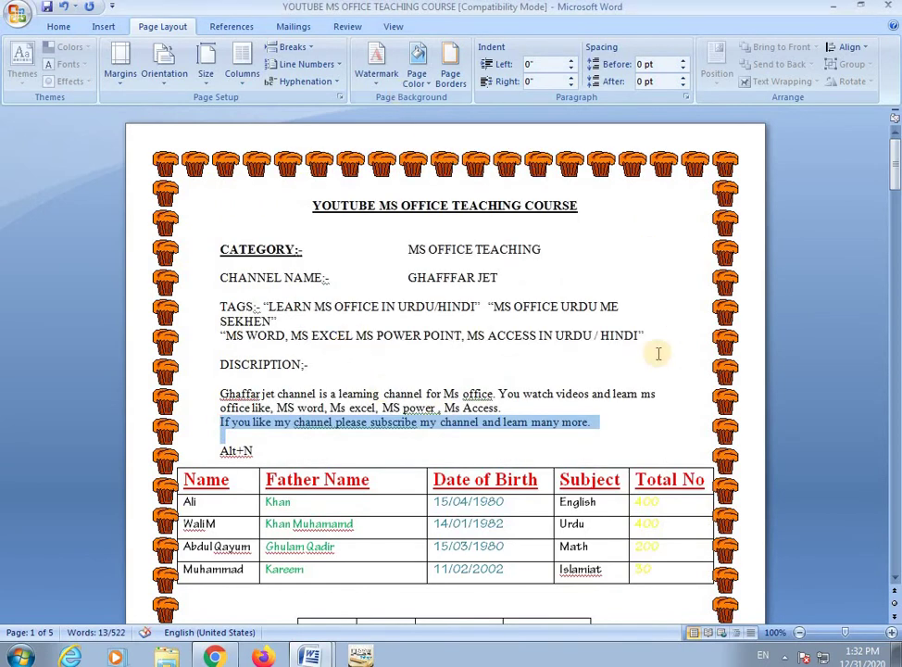
{"action": "left_click", "coordinate": [468, 361]}
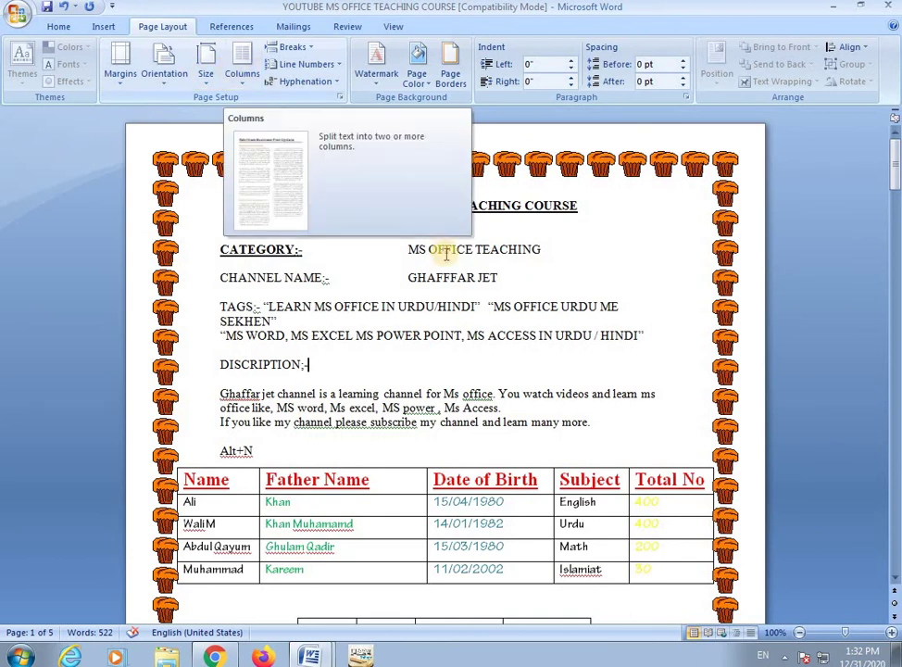
{"action": "scroll", "coordinate": [348, 394], "scroll_direction": "down", "scroll_amount": 4}
{"action": "scroll", "coordinate": [364, 336], "scroll_direction": "down", "scroll_amount": 5}
{"action": "scroll", "coordinate": [353, 347], "scroll_direction": "down", "scroll_amount": 4}
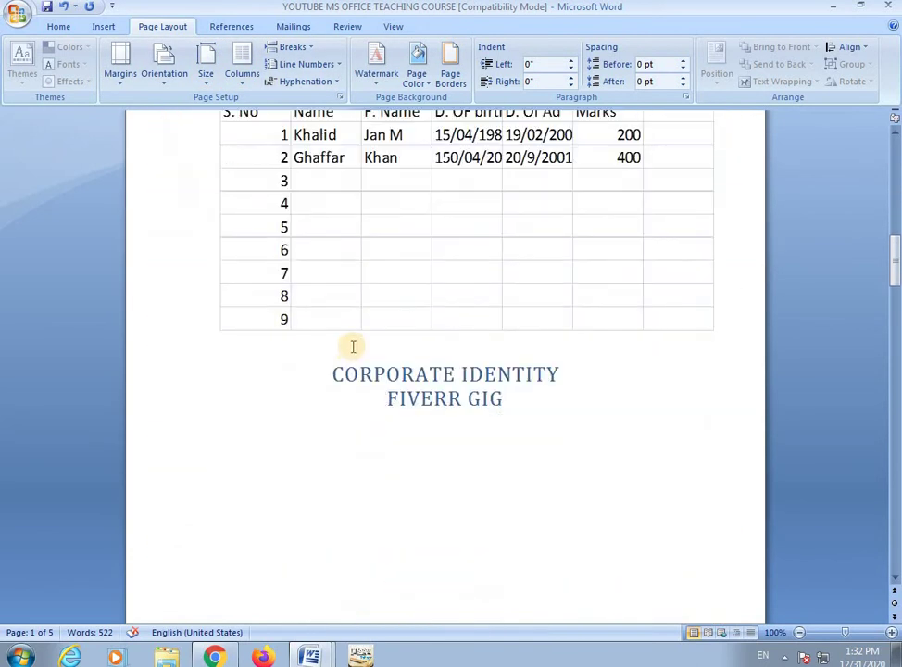
{"action": "scroll", "coordinate": [353, 347], "scroll_direction": "up", "scroll_amount": 6}
{"action": "scroll", "coordinate": [350, 348], "scroll_direction": "up", "scroll_amount": 4}
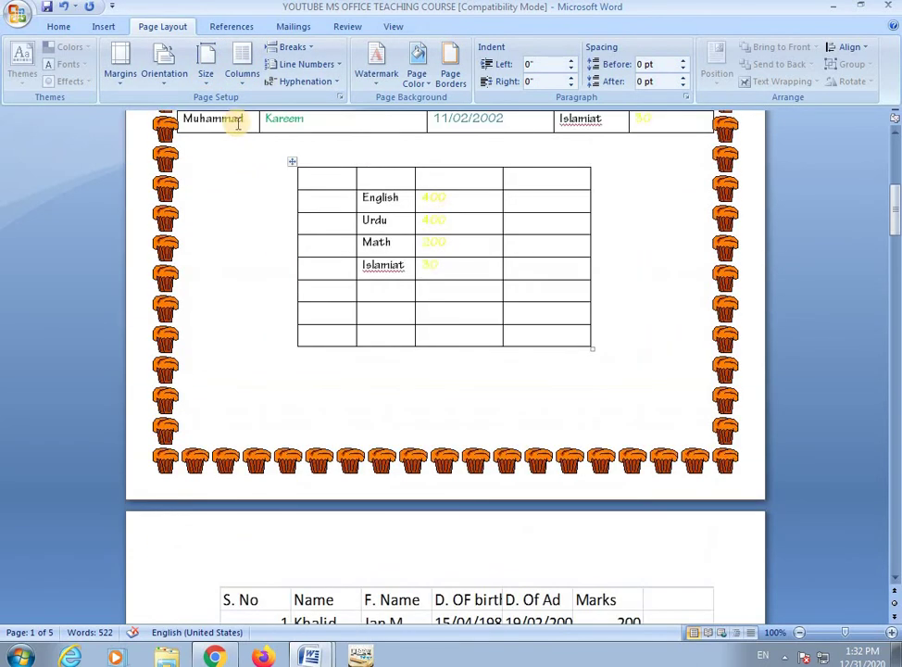
{"action": "left_click", "coordinate": [209, 80]}
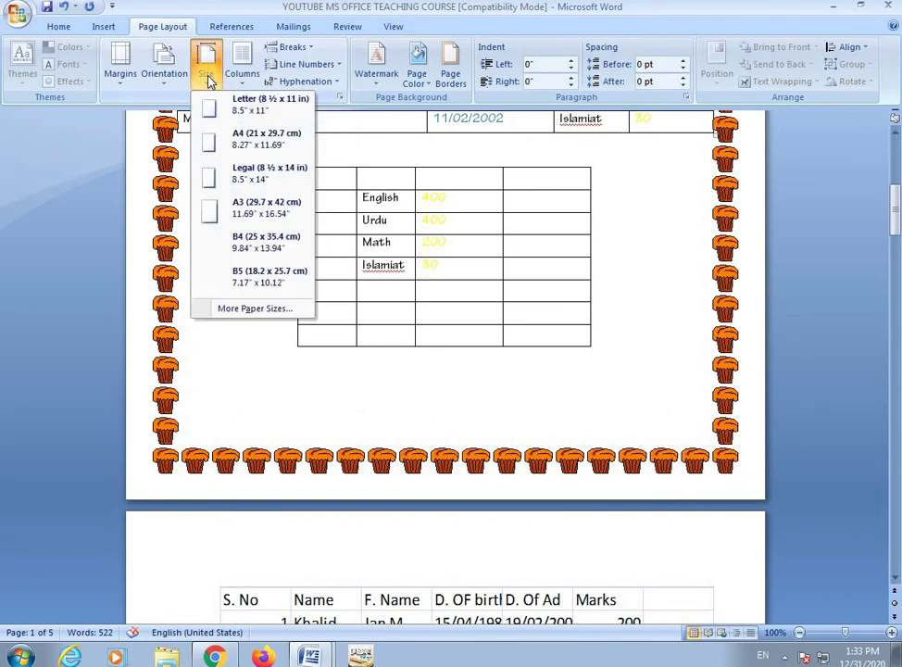
{"action": "left_click", "coordinate": [246, 74]}
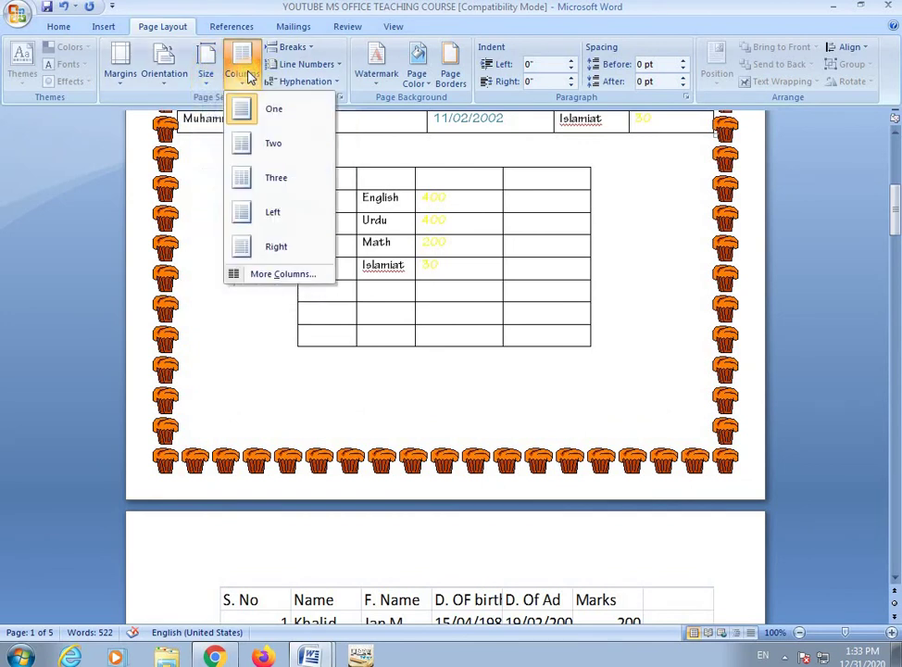
{"action": "left_click", "coordinate": [441, 265]}
{"action": "scroll", "coordinate": [440, 268], "scroll_direction": "down", "scroll_amount": 10}
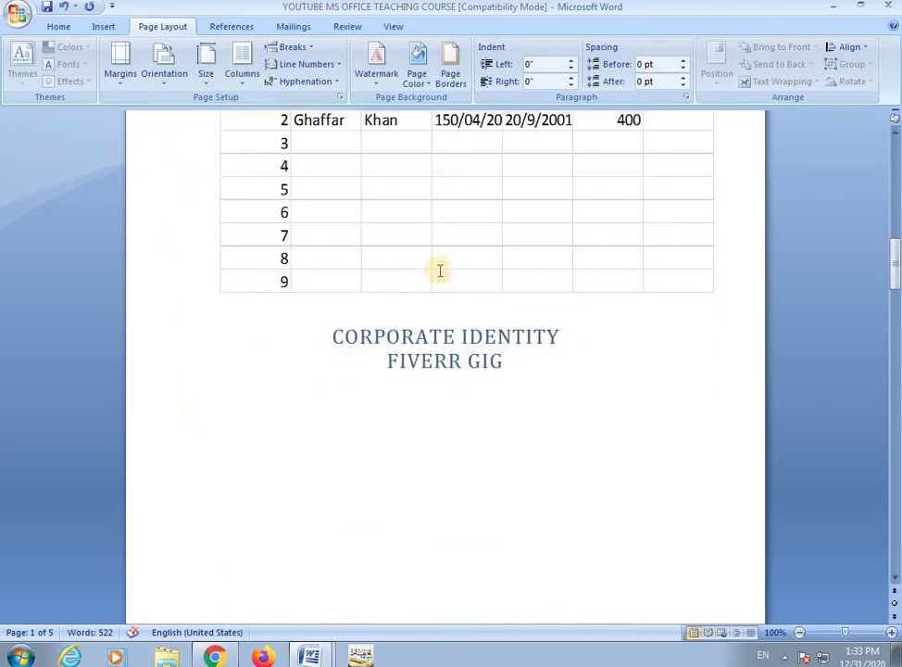
{"action": "scroll", "coordinate": [436, 273], "scroll_direction": "down", "scroll_amount": 5}
{"action": "scroll", "coordinate": [432, 277], "scroll_direction": "up", "scroll_amount": 6}
{"action": "scroll", "coordinate": [435, 283], "scroll_direction": "up", "scroll_amount": 7}
{"action": "scroll", "coordinate": [433, 285], "scroll_direction": "up", "scroll_amount": 3}
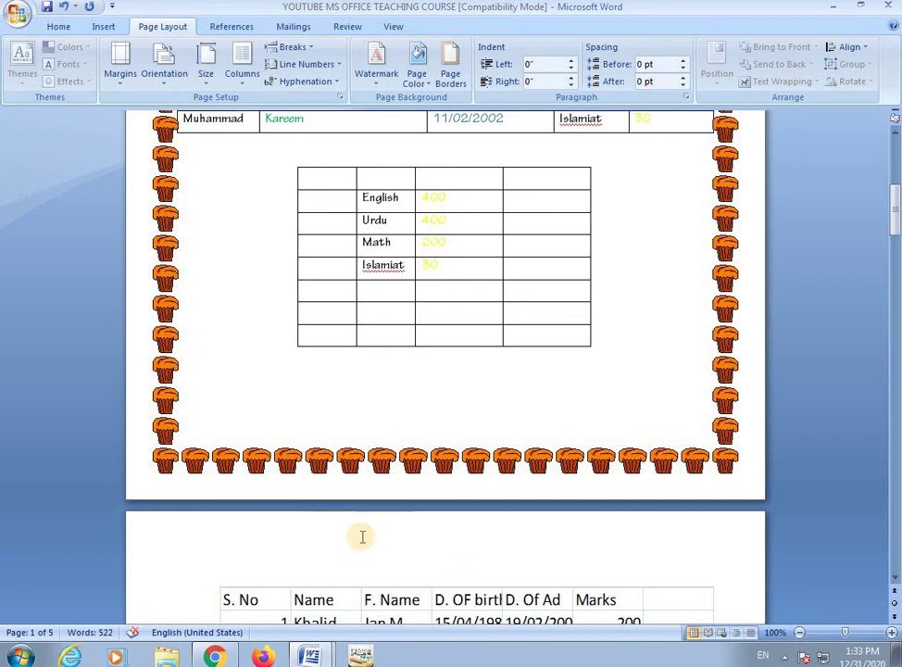
{"action": "scroll", "coordinate": [384, 418], "scroll_direction": "down", "scroll_amount": 7}
{"action": "scroll", "coordinate": [393, 435], "scroll_direction": "down", "scroll_amount": 7}
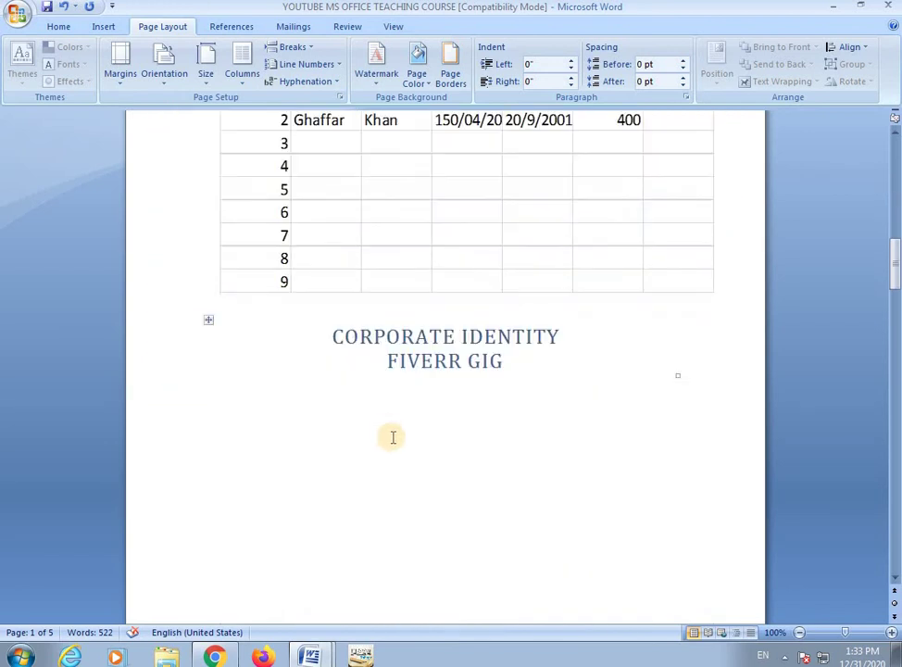
{"action": "scroll", "coordinate": [392, 435], "scroll_direction": "up", "scroll_amount": 6}
{"action": "scroll", "coordinate": [392, 438], "scroll_direction": "up", "scroll_amount": 5}
{"action": "scroll", "coordinate": [393, 438], "scroll_direction": "up", "scroll_amount": 3}
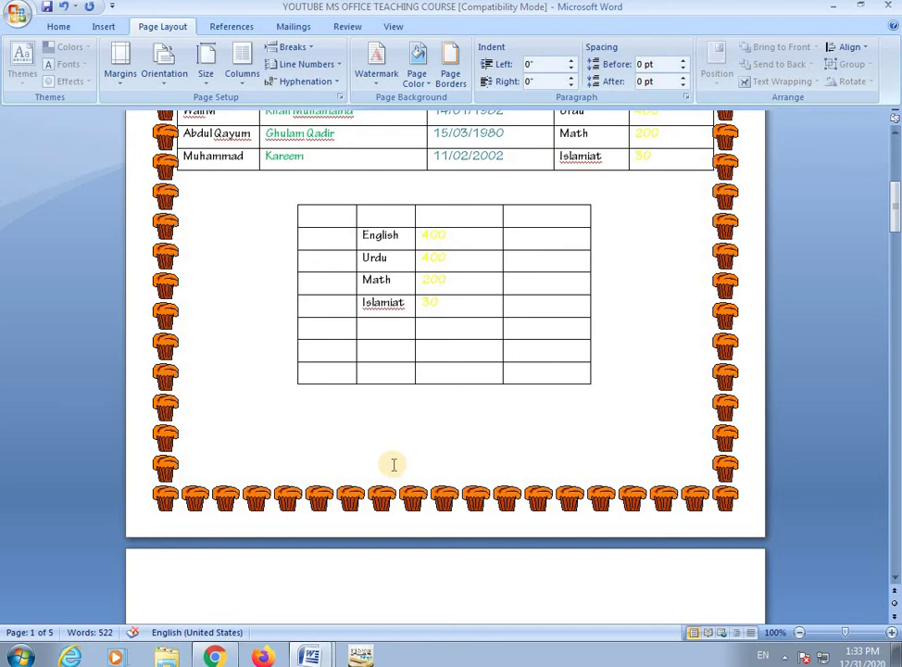
{"action": "scroll", "coordinate": [394, 464], "scroll_direction": "down", "scroll_amount": 2}
{"action": "scroll", "coordinate": [393, 464], "scroll_direction": "up", "scroll_amount": 4}
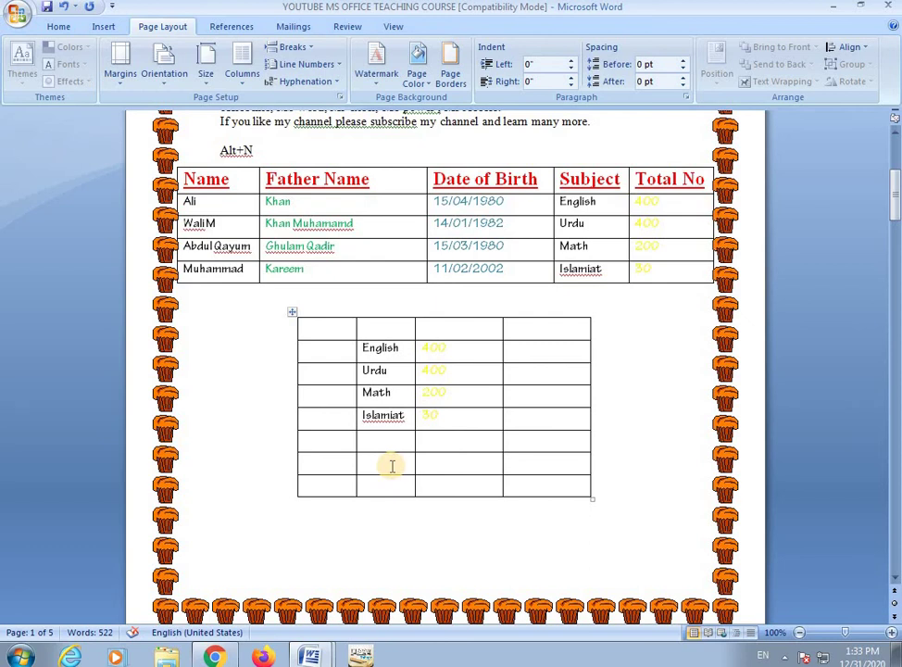
{"action": "scroll", "coordinate": [392, 465], "scroll_direction": "up", "scroll_amount": 5}
{"action": "scroll", "coordinate": [392, 465], "scroll_direction": "up", "scroll_amount": 1}
{"action": "scroll", "coordinate": [392, 465], "scroll_direction": "down", "scroll_amount": 4}
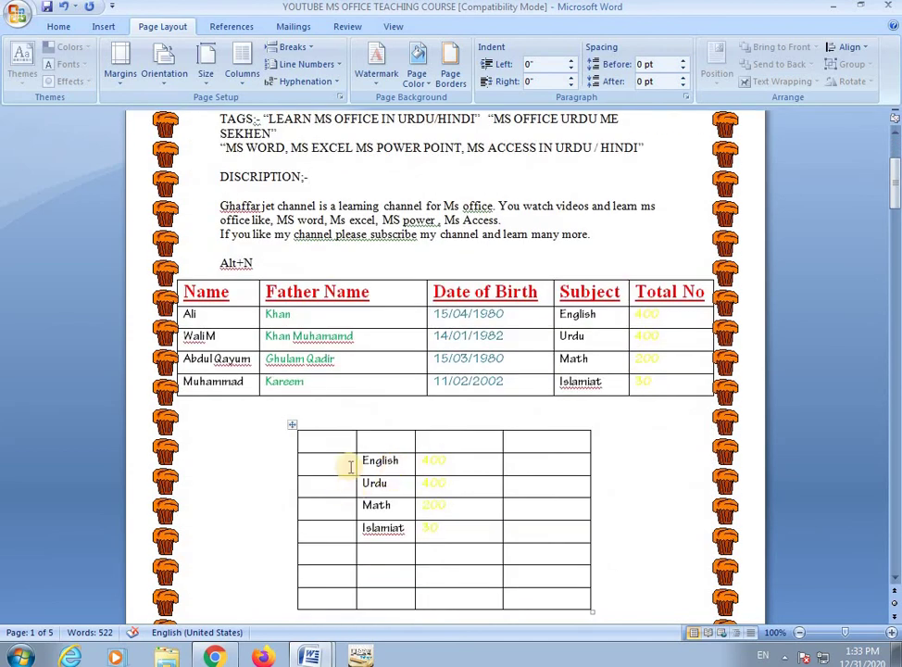
{"action": "left_click_drag", "start_coordinate": [364, 467], "coordinate": [442, 535]}
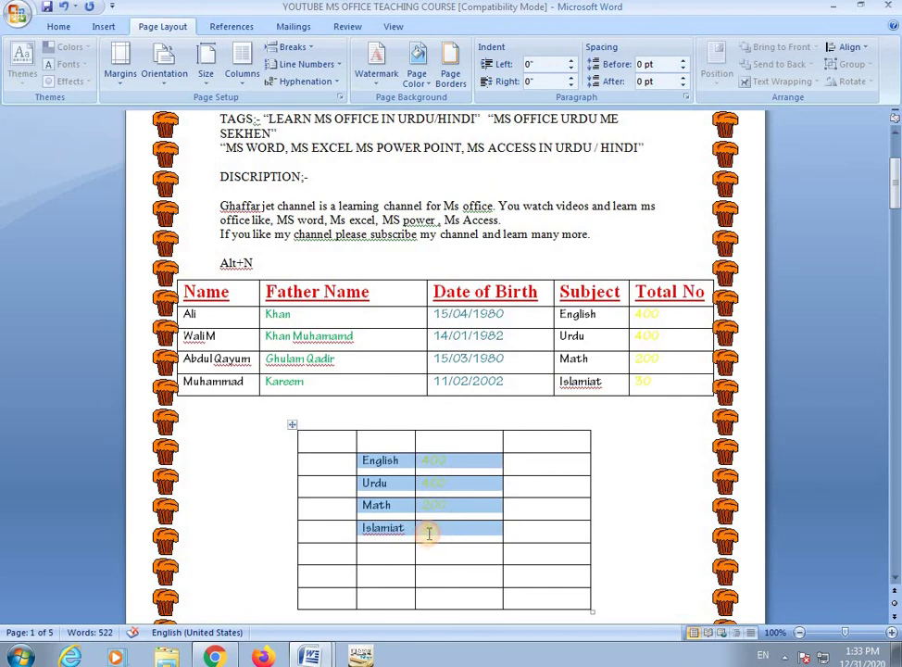
{"action": "left_click_drag", "start_coordinate": [427, 526], "coordinate": [428, 485]}
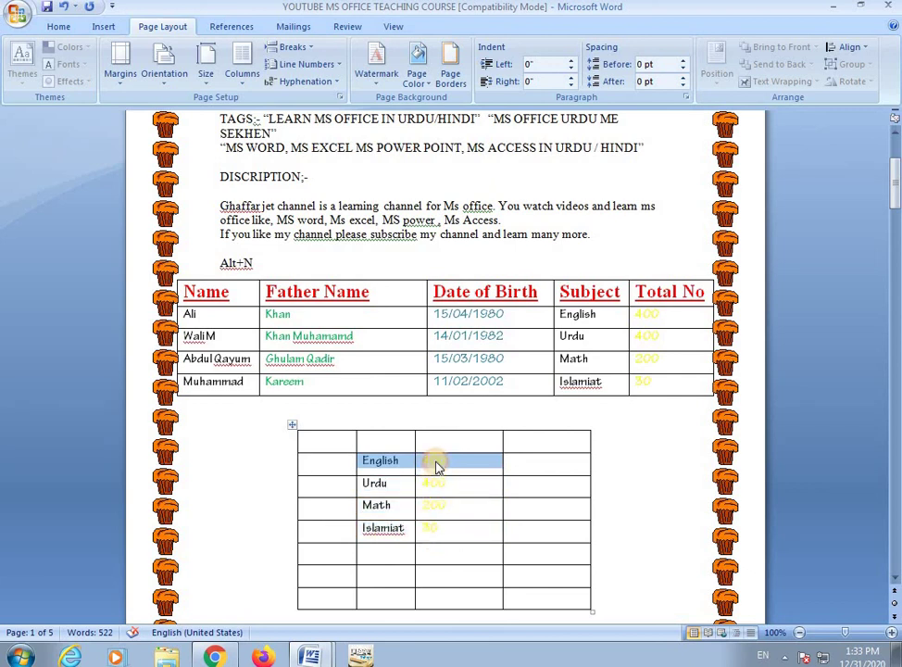
{"action": "left_click_drag", "start_coordinate": [428, 485], "coordinate": [437, 460]}
{"action": "left_click", "coordinate": [459, 465]}
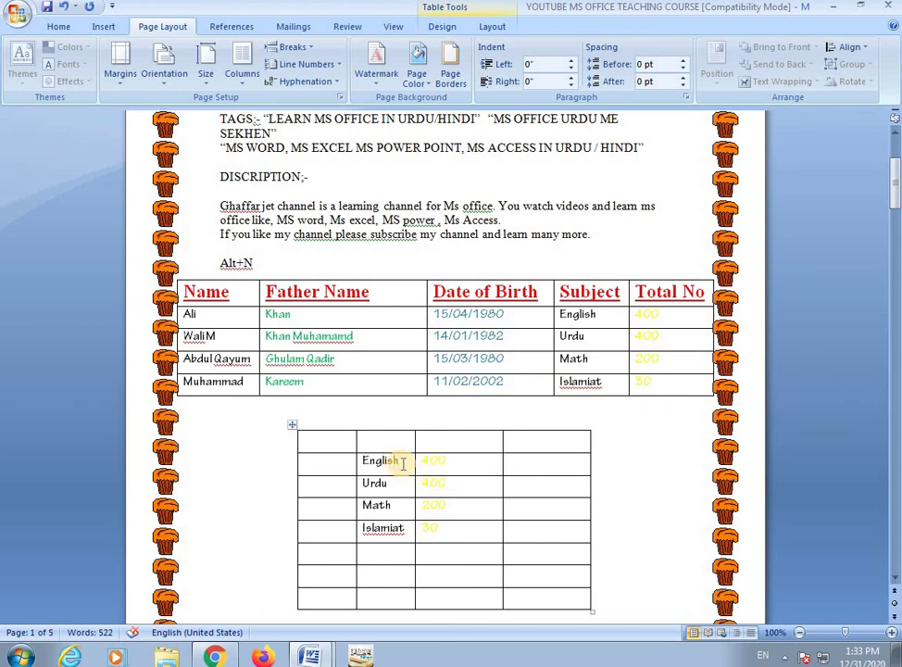
{"action": "left_click", "coordinate": [402, 462]}
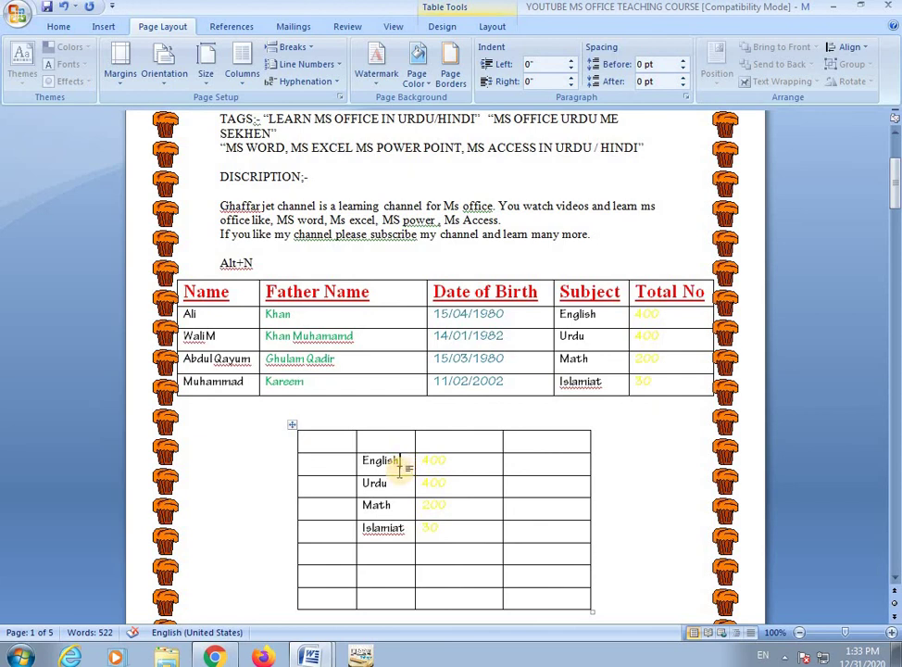